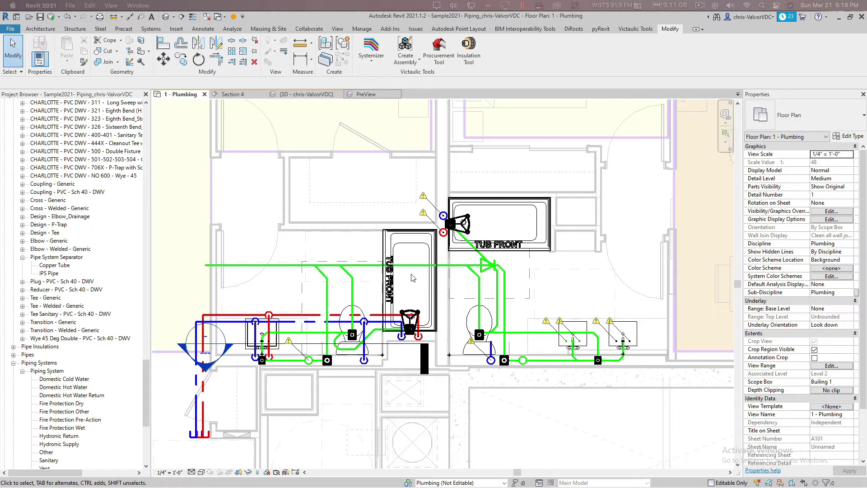
# Step: Check the System Type of the diagonal green drain pipe and the red and blue water pipes beside the vertical tub
pyautogui.scroll(4, 382, 344)
pyautogui.scroll(-2, 382, 344)
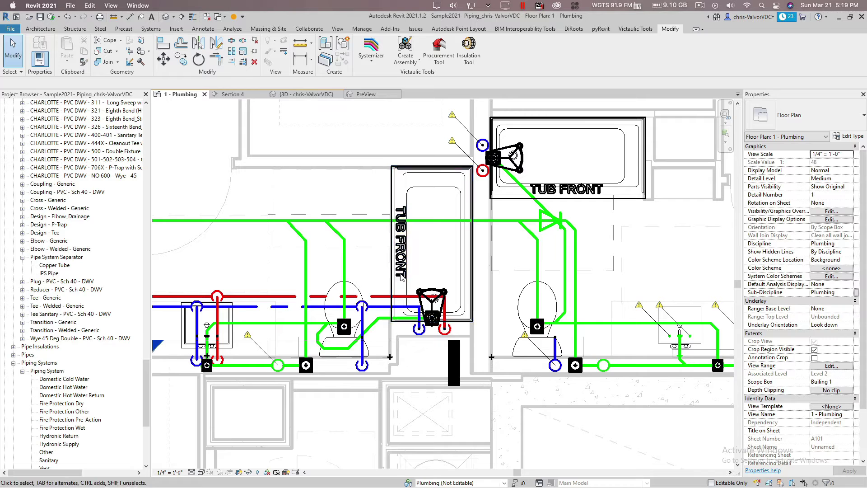
pyautogui.click(374, 331)
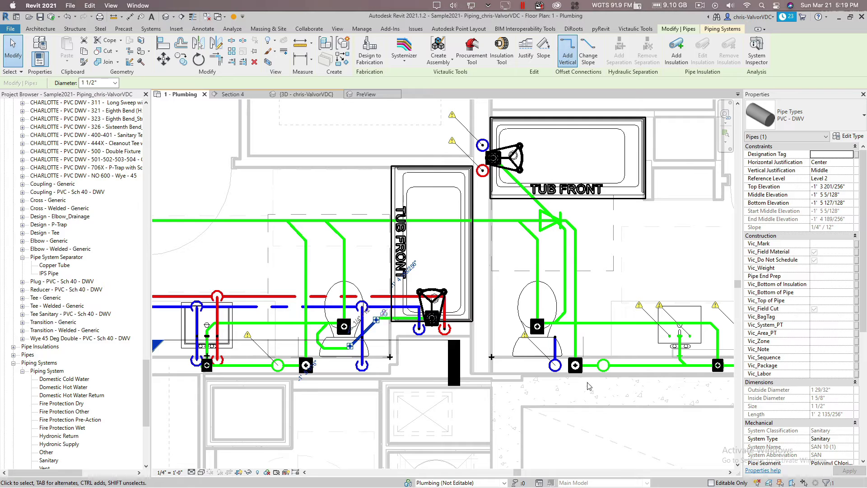
pyautogui.click(849, 439)
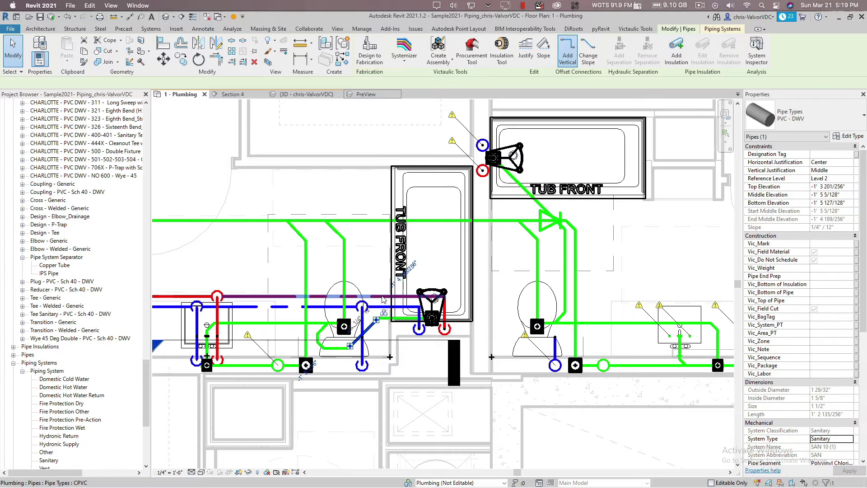
pyautogui.click(383, 297)
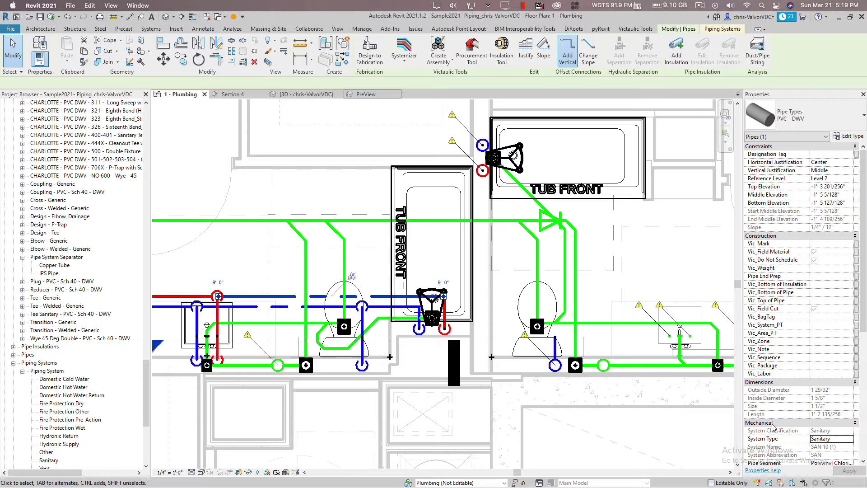
pyautogui.click(837, 438)
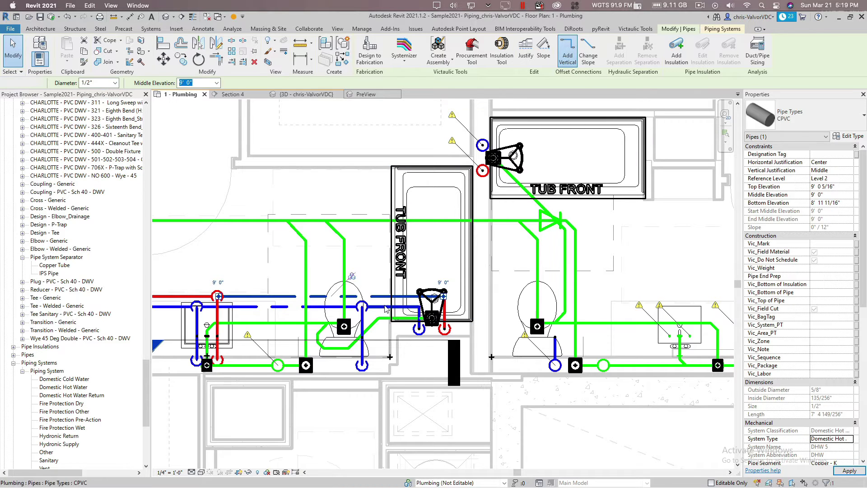
pyautogui.press('Escape')
pyautogui.click(383, 306)
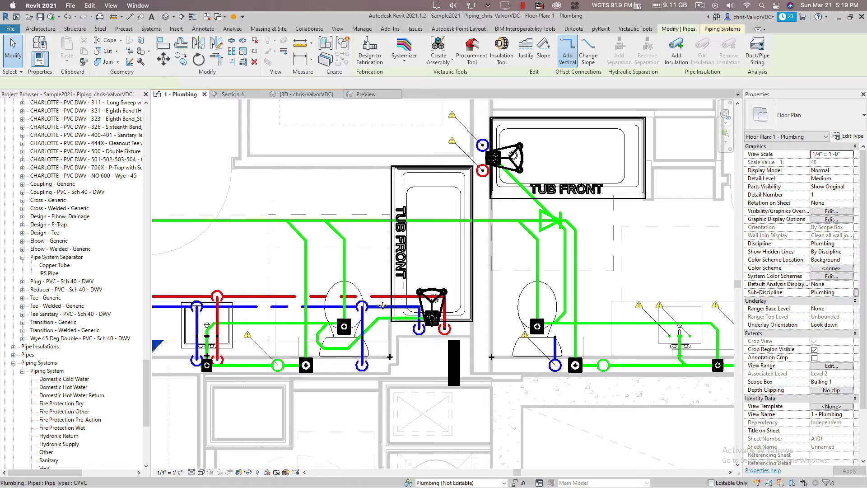
pyautogui.click(849, 440)
pyautogui.click(849, 439)
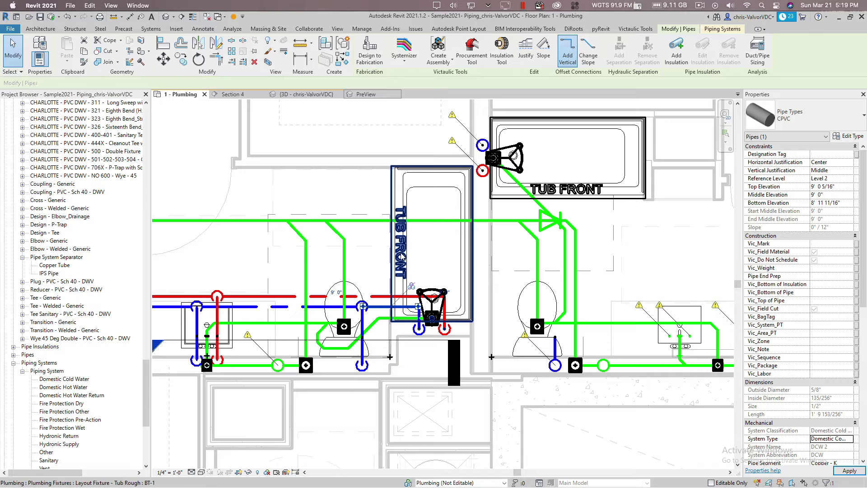
# Step: Open the vertical tub's Layout Fixture - Tub Rough family for editing and dismiss the save reminder
pyautogui.click(411, 285)
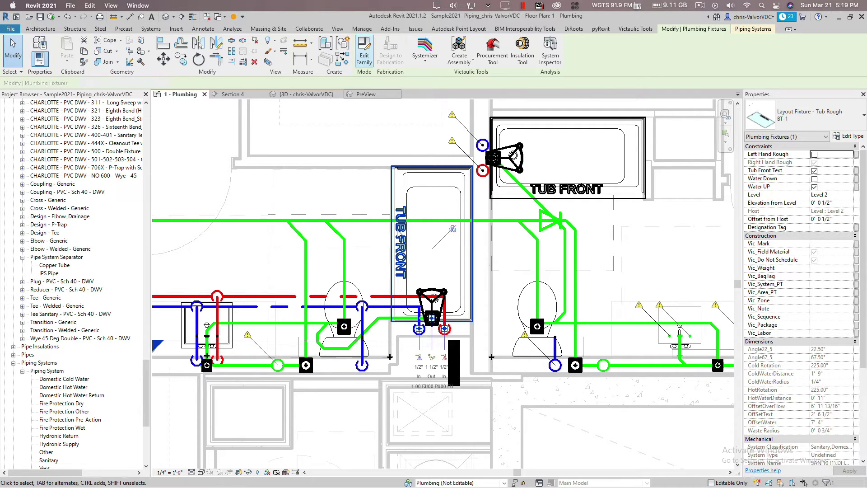
pyautogui.click(363, 50)
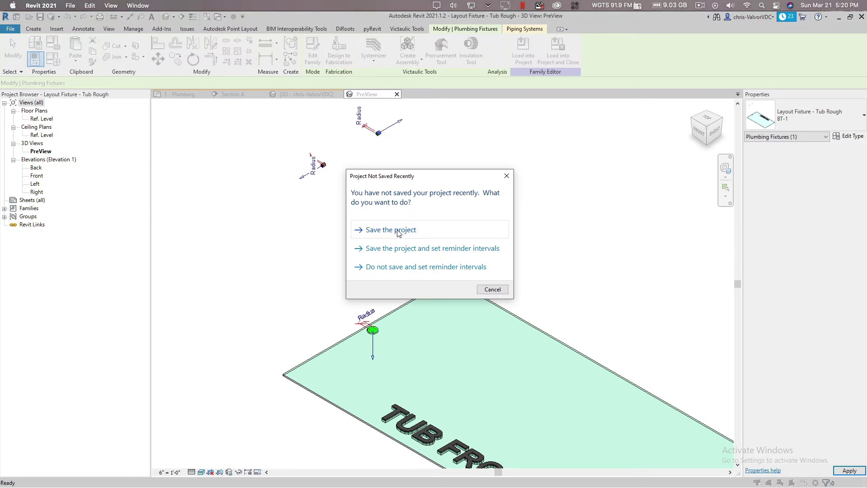
pyautogui.click(506, 176)
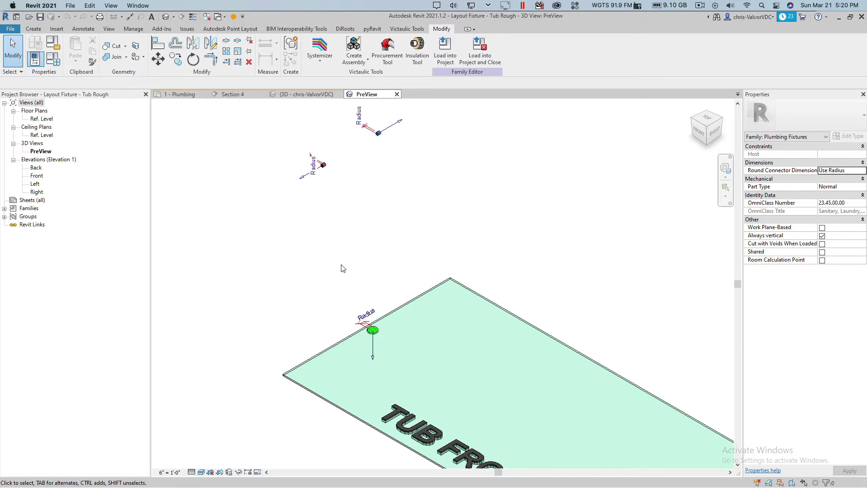
# Step: Inspect the flow and system classification properties of the waste outlet connector on the tub family
pyautogui.scroll(-3, 391, 295)
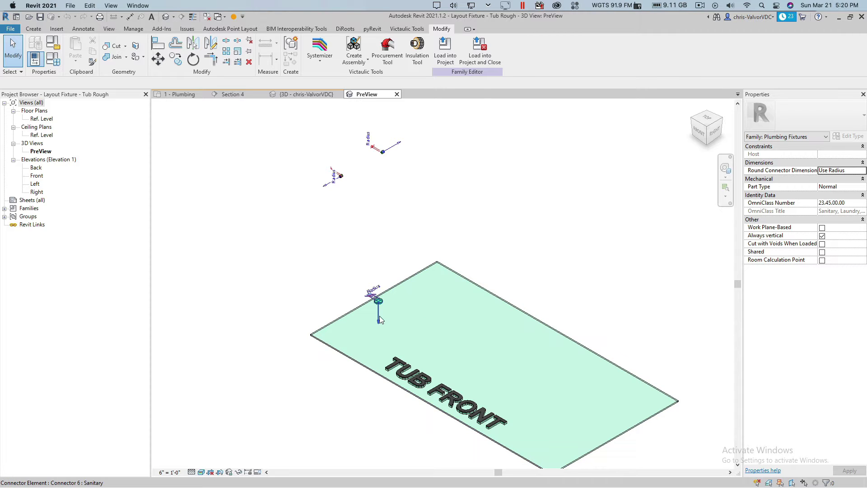
pyautogui.click(379, 316)
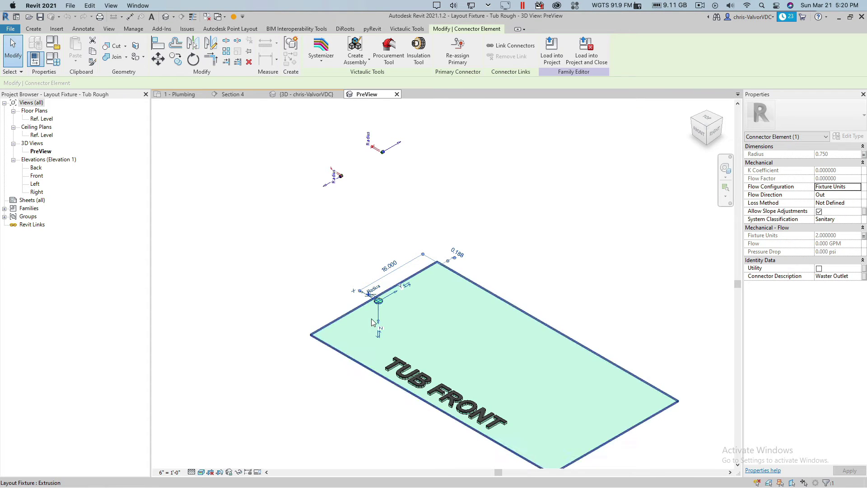
pyautogui.scroll(2, 372, 321)
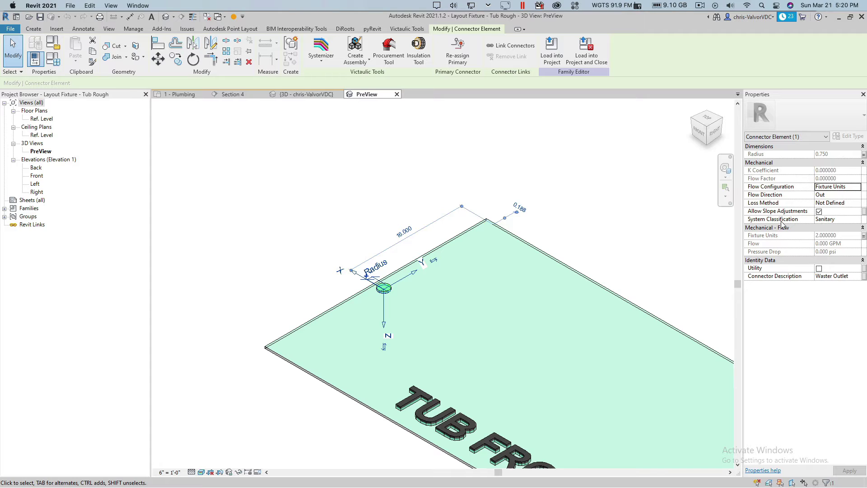
pyautogui.scroll(-2, 605, 219)
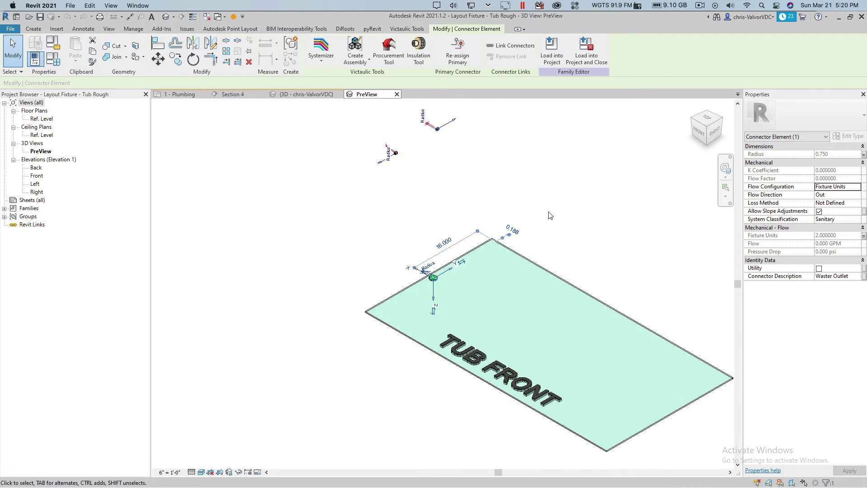
pyautogui.moveTo(587, 211); pyautogui.dragTo(536, 218, button='middle')
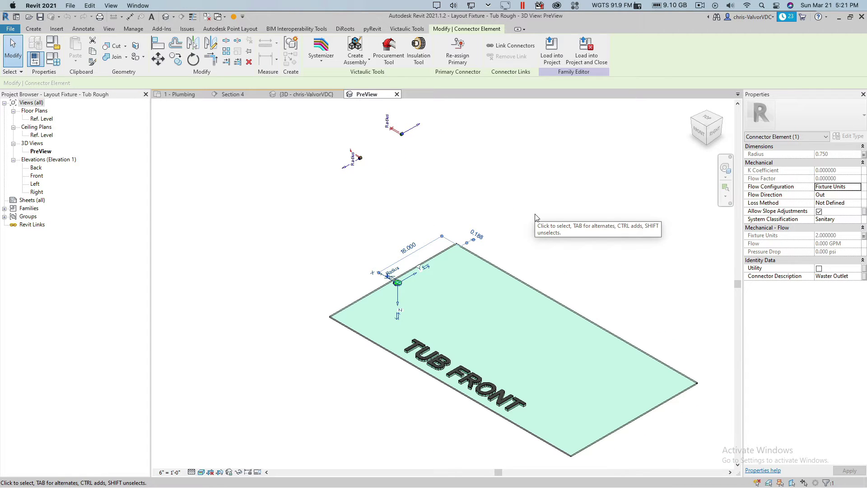
pyautogui.click(536, 217)
# Step: Inspect the properties of the hot water and cold water inlet connectors above the tub
pyautogui.moveTo(534, 209); pyautogui.dragTo(533, 235, button='middle')
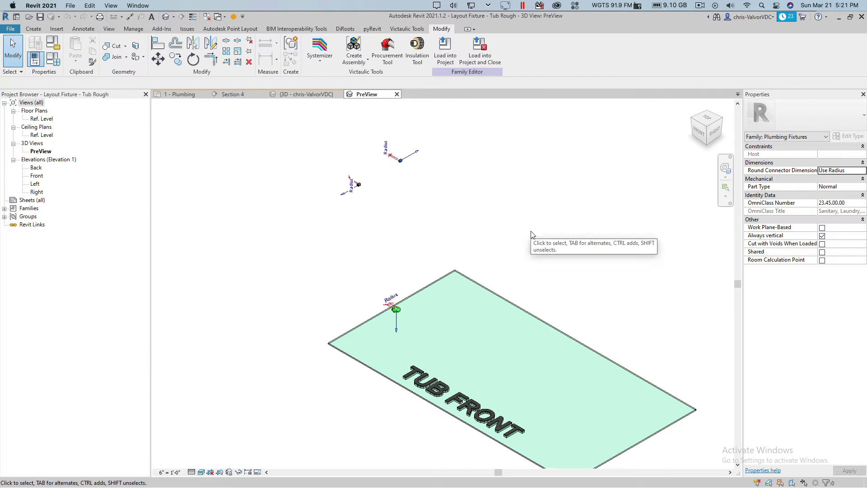
pyautogui.click(355, 195)
pyautogui.scroll(8, 357, 192)
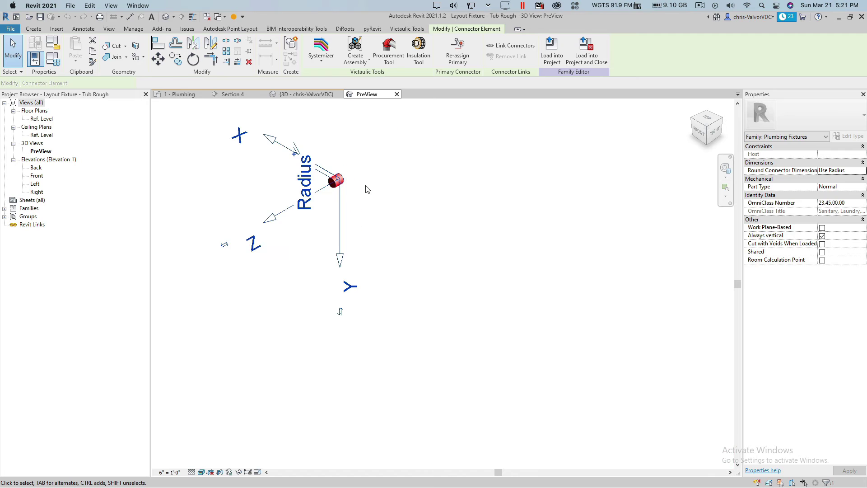
pyautogui.click(521, 252)
pyautogui.scroll(-3, 515, 262)
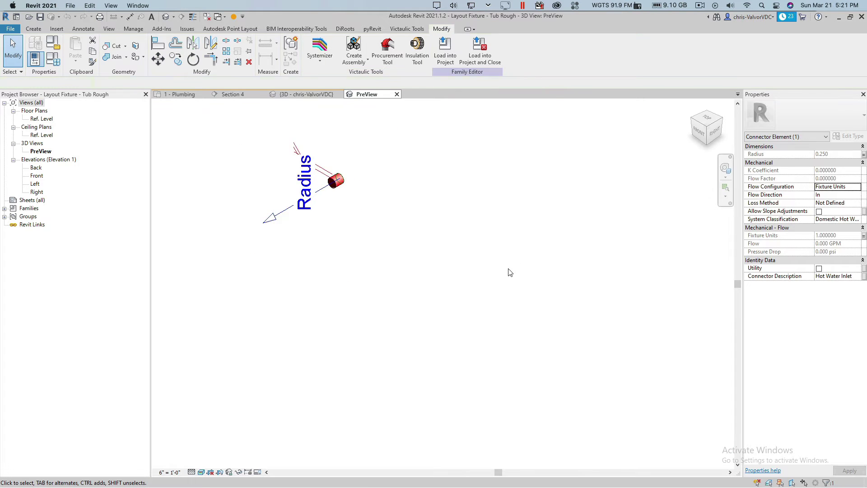
pyautogui.keyDown('shift'); pyautogui.moveTo(533, 232); pyautogui.dragTo(497, 195, button='middle'); pyautogui.keyUp('shift')
pyautogui.click(497, 195)
pyautogui.scroll(-4, 508, 178)
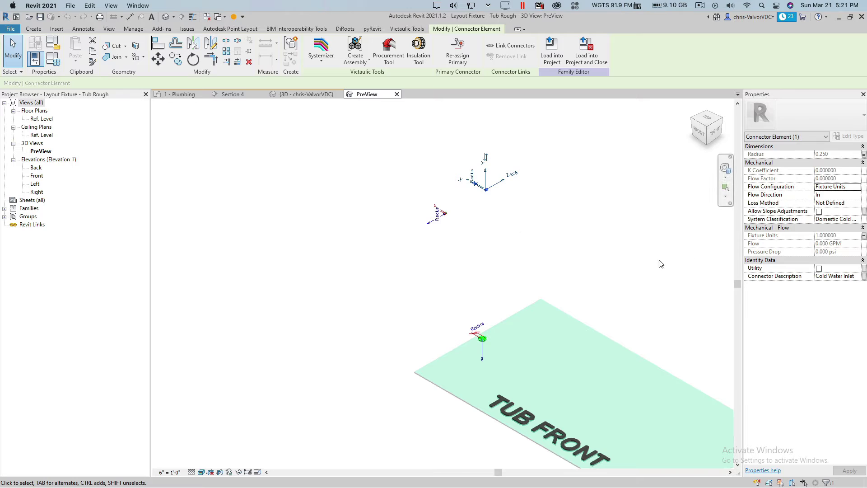
pyautogui.click(635, 251)
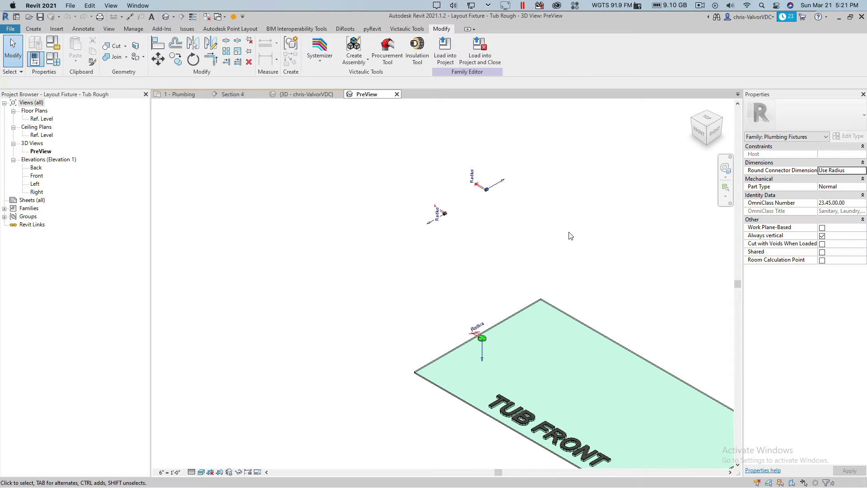
# Step: Return to the 1 - Plumbing floor plan, set its detail level to Fine and turn on thin lines
pyautogui.scroll(-2, 567, 237)
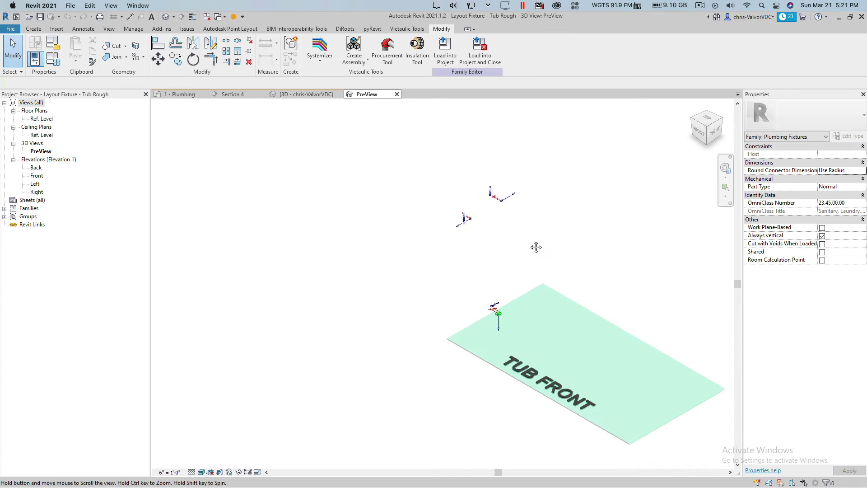
pyautogui.moveTo(542, 245); pyautogui.dragTo(510, 240, button='middle')
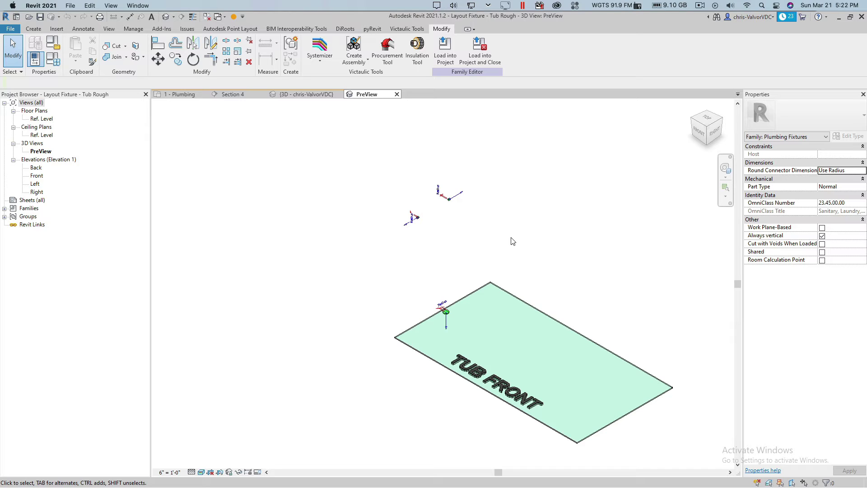
pyautogui.moveTo(465, 208); pyautogui.dragTo(452, 223, button='middle')
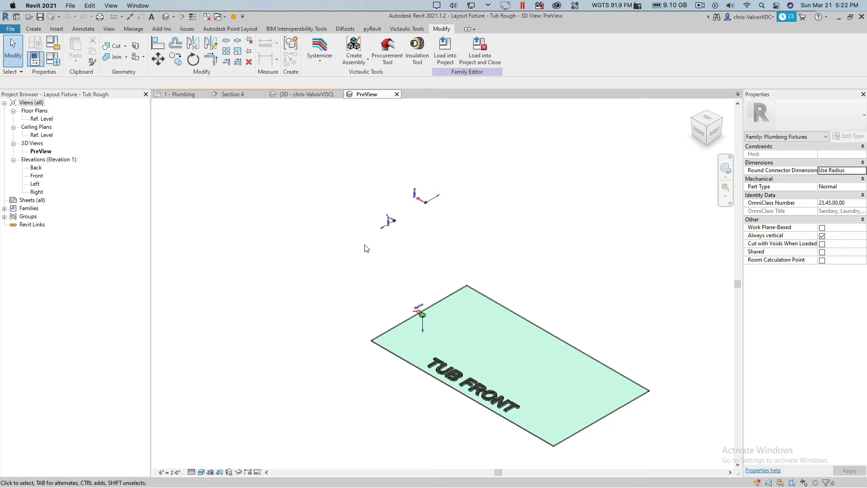
pyautogui.click(198, 97)
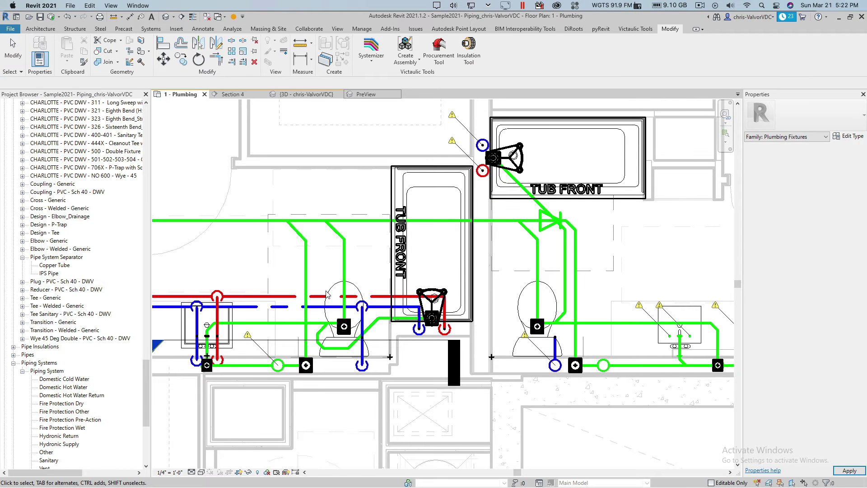
pyautogui.click(192, 472)
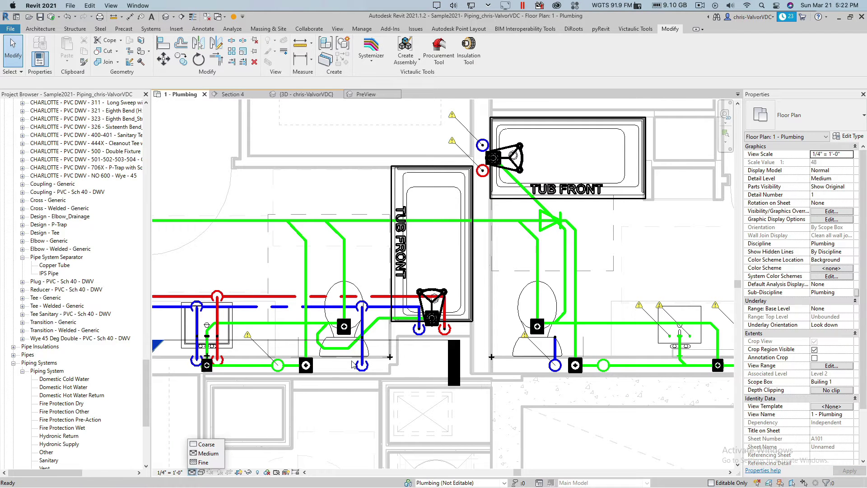
pyautogui.click(202, 462)
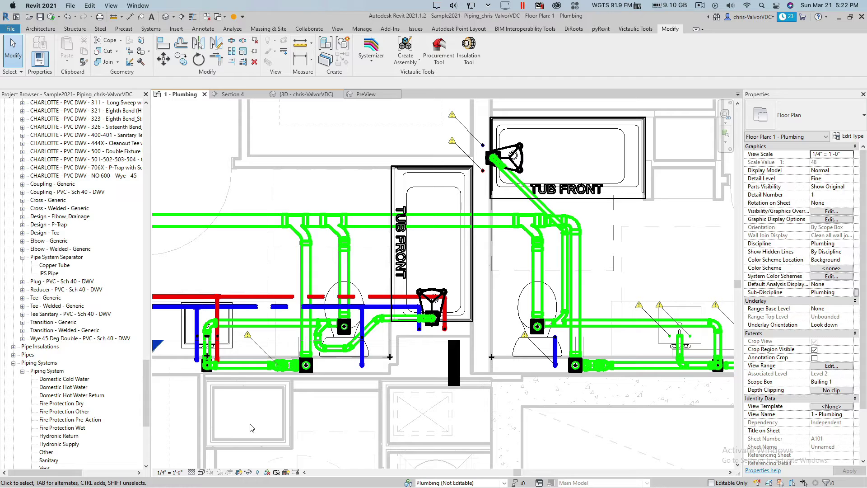
pyautogui.click(194, 19)
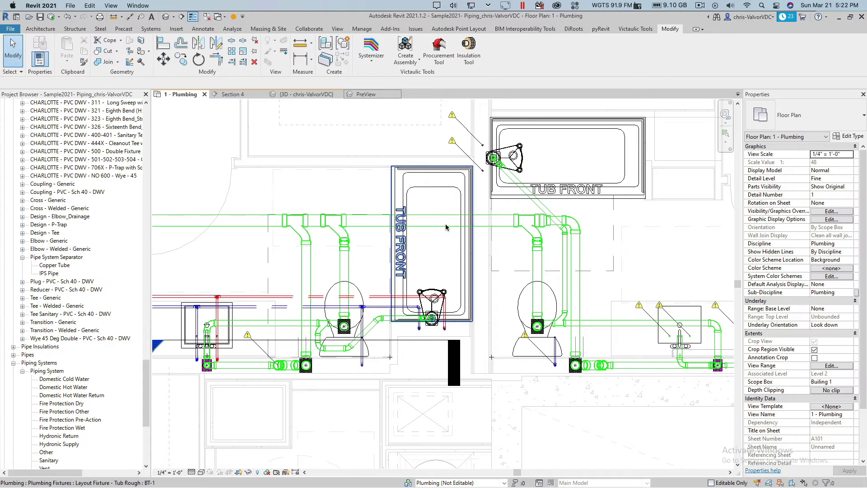
# Step: Select all the plumbing piping and fixtures in the plan and isolate them in a 3D view with a selection box
pyautogui.scroll(-2, 446, 228)
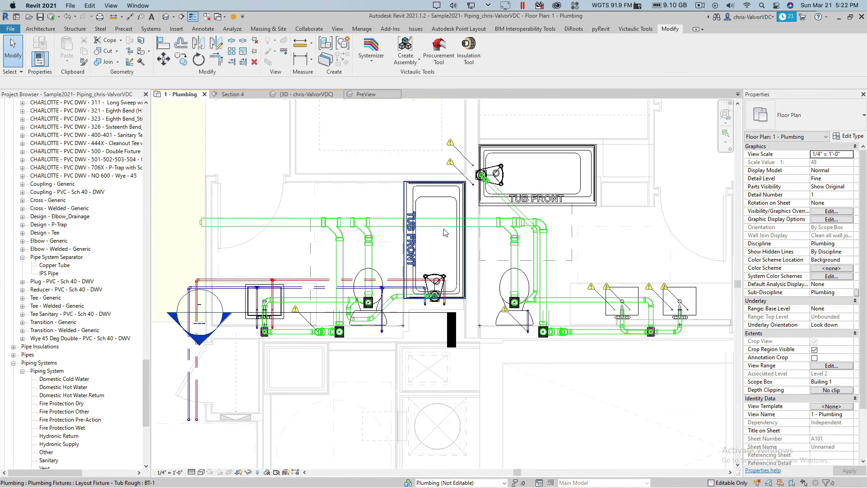
pyautogui.scroll(1, 382, 238)
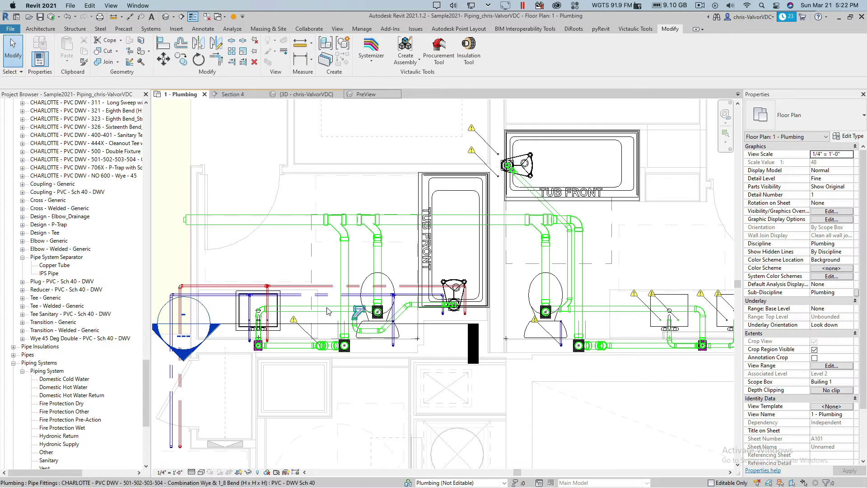
pyautogui.scroll(-1, 420, 322)
pyautogui.scroll(-2, 261, 205)
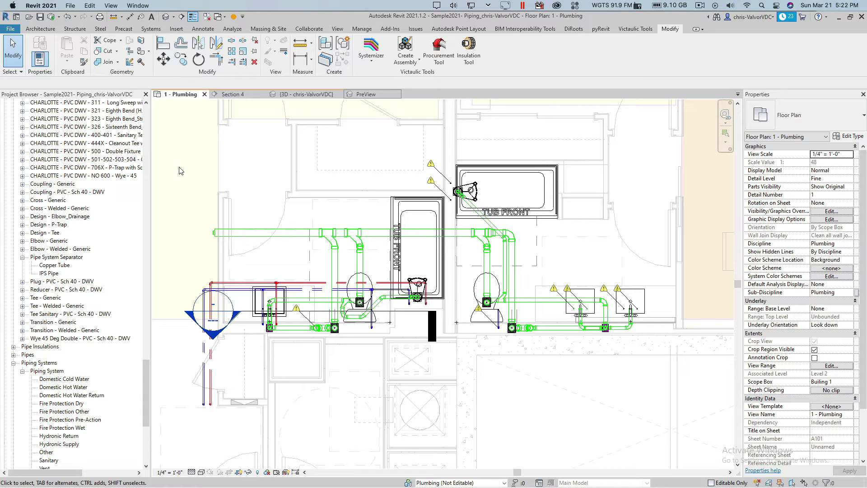
pyautogui.moveTo(180, 167); pyautogui.dragTo(677, 410)
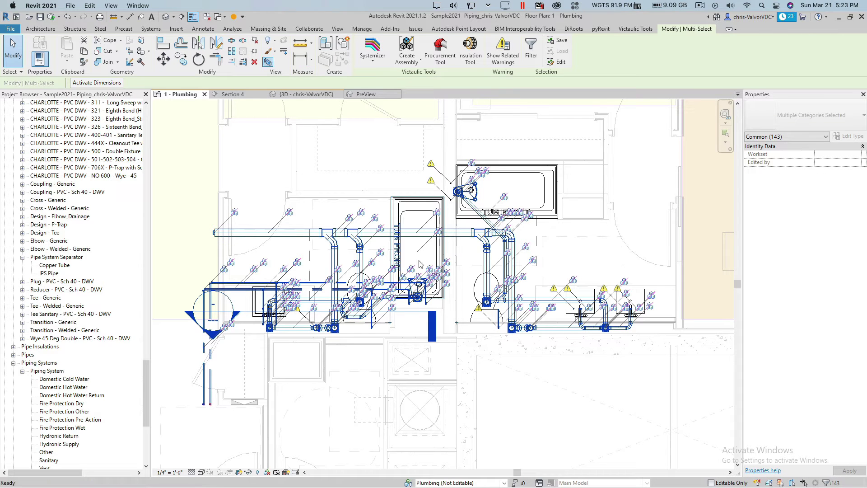
pyautogui.click(268, 62)
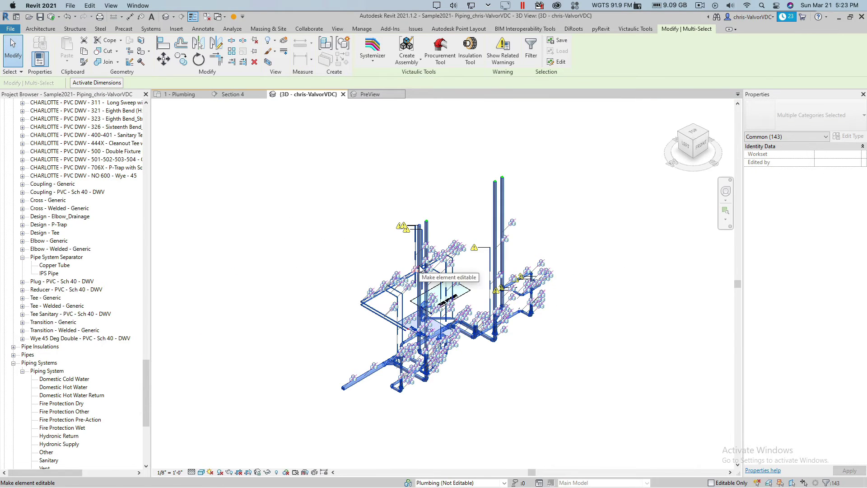
pyautogui.click(619, 258)
# Step: Reassign the lavatory vent branch, its connected fittings and the riser above to the Vent piping system with Systemizer
pyautogui.scroll(6, 552, 259)
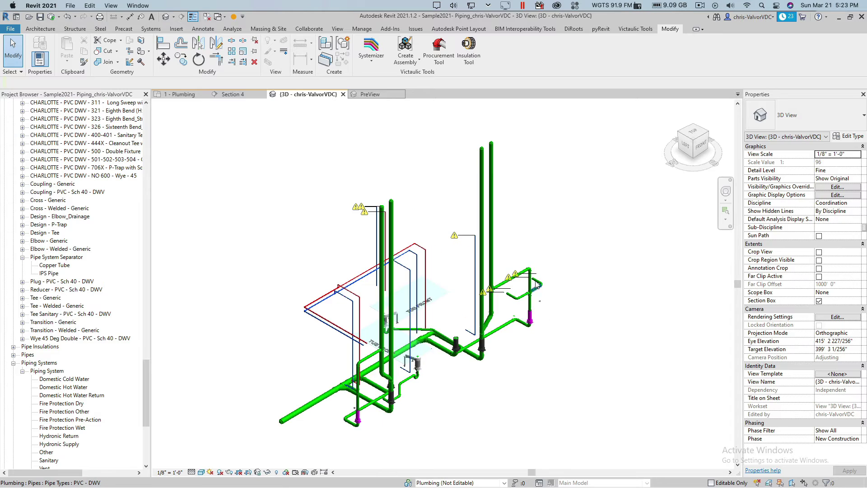
pyautogui.scroll(3, 550, 257)
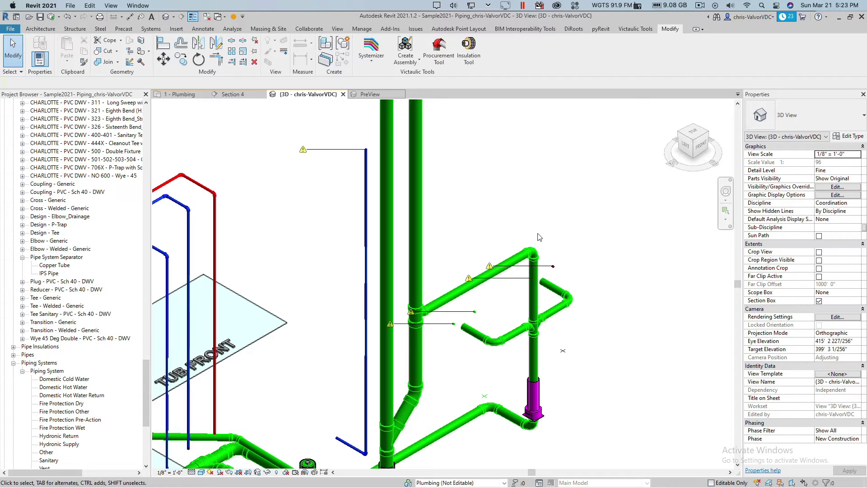
pyautogui.moveTo(555, 223); pyautogui.dragTo(482, 269)
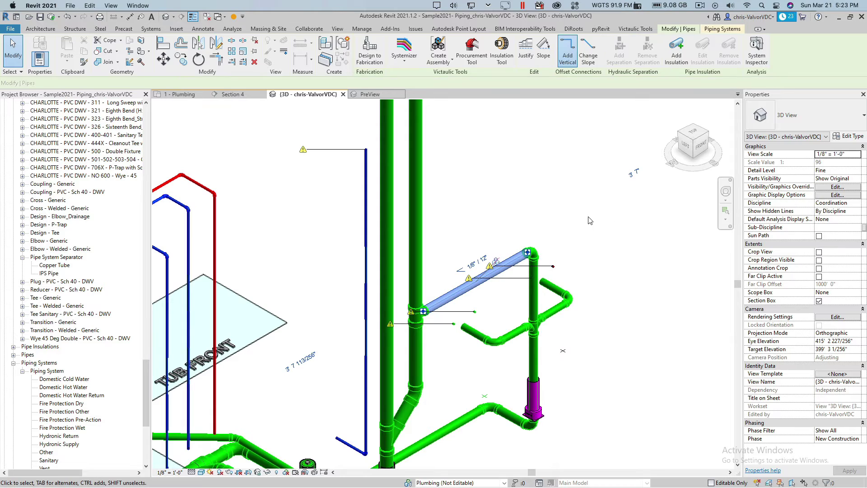
pyautogui.press('Escape')
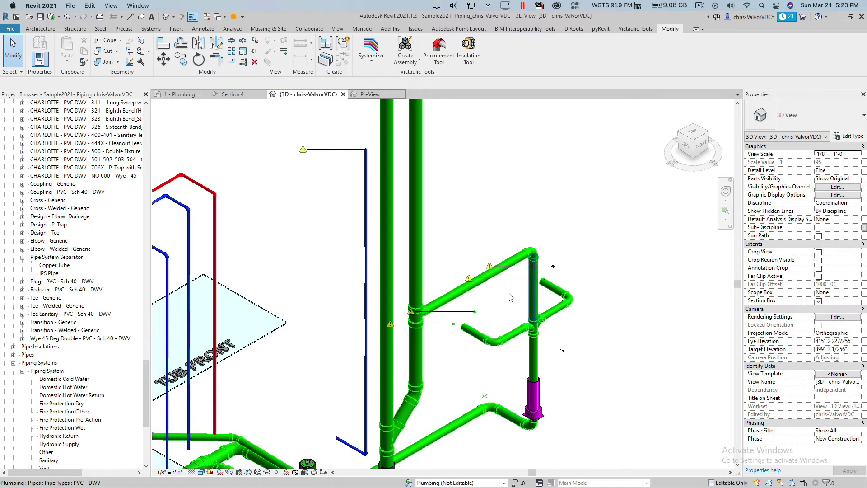
pyautogui.click(534, 289)
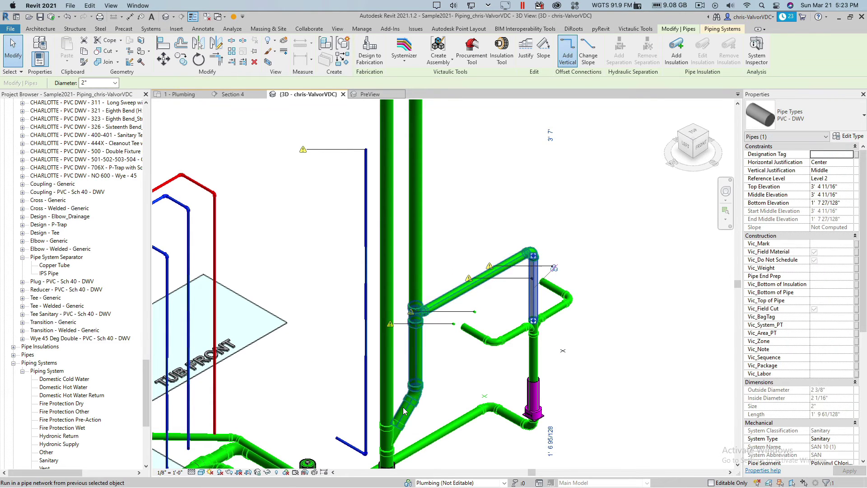
pyautogui.press('Tab')
pyautogui.click(419, 256)
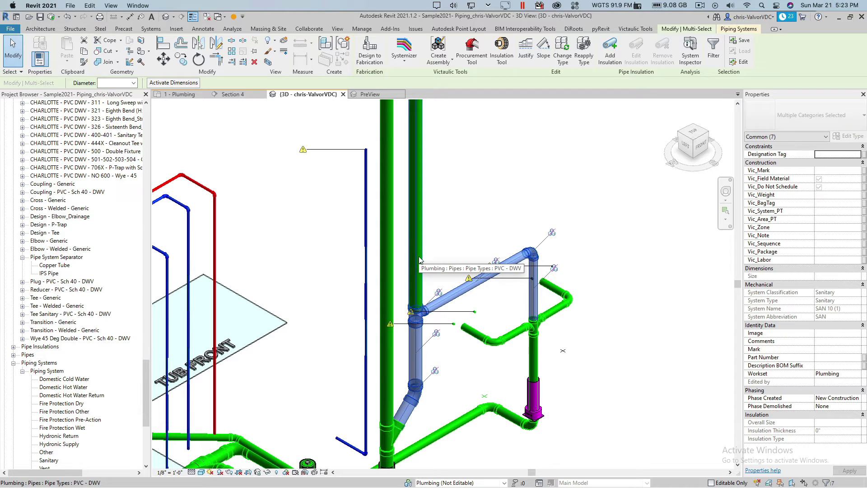
pyautogui.keyDown('ctrl'); pyautogui.click(415, 239); pyautogui.keyUp('ctrl')
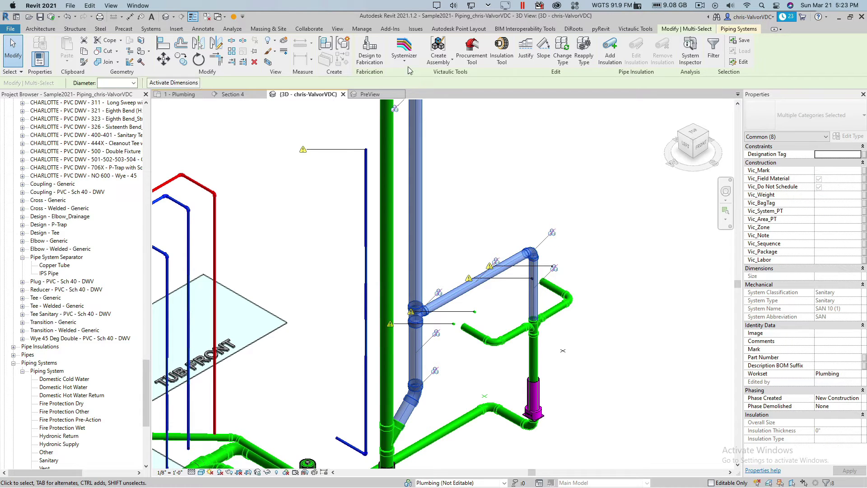
pyautogui.click(405, 61)
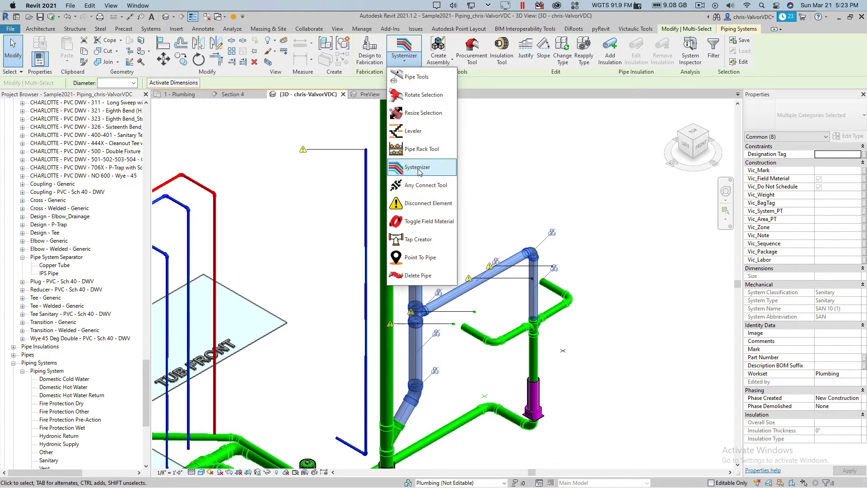
pyautogui.click(418, 168)
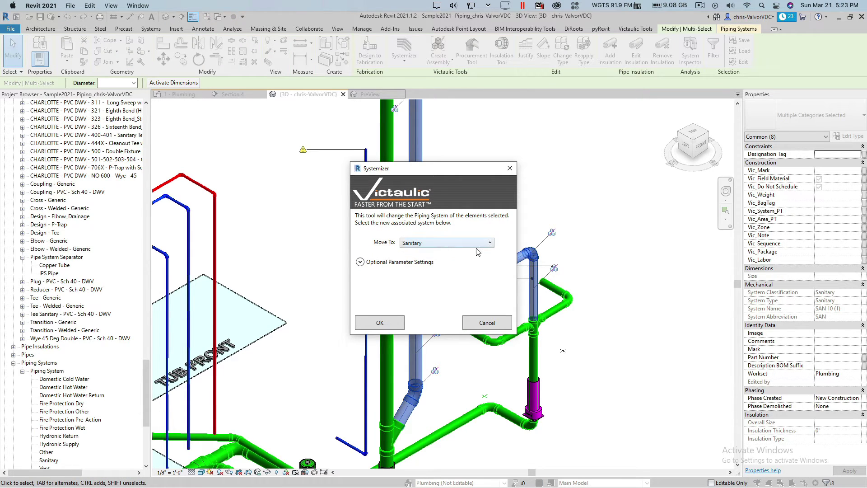
pyautogui.click(488, 243)
pyautogui.click(412, 348)
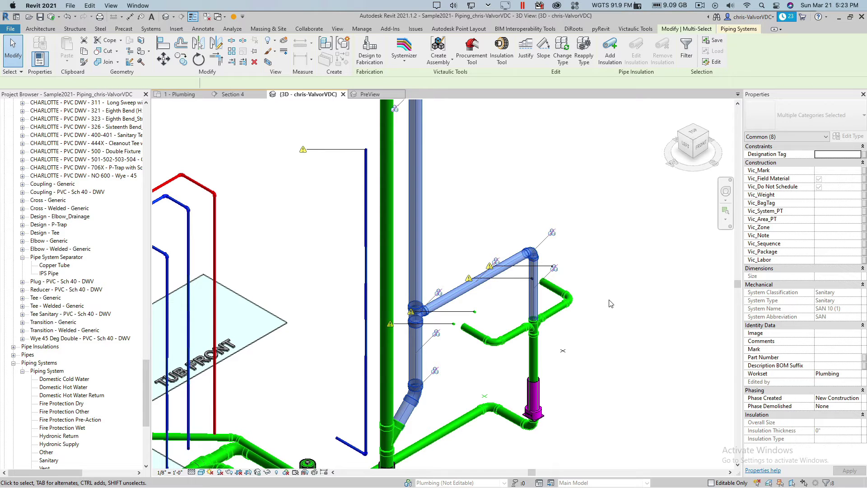
pyautogui.click(610, 303)
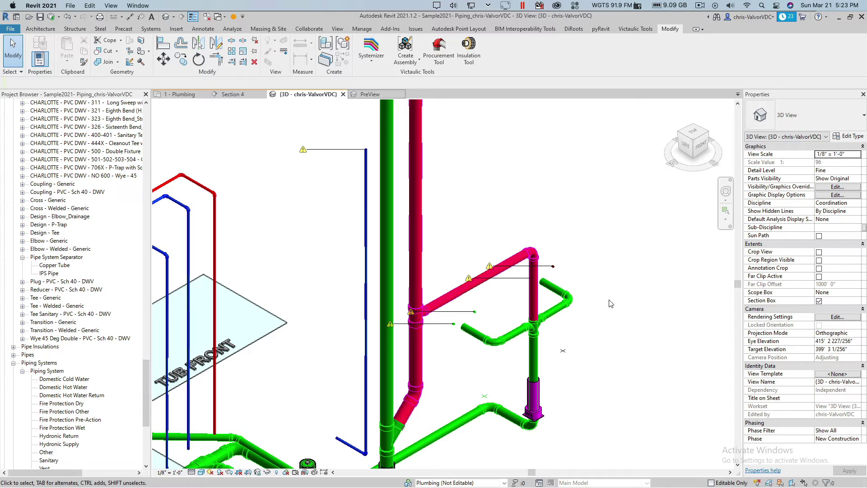
# Step: Return to the 1 - Plumbing floor plan and open the Section 4 view from its section line
pyautogui.scroll(-4, 617, 300)
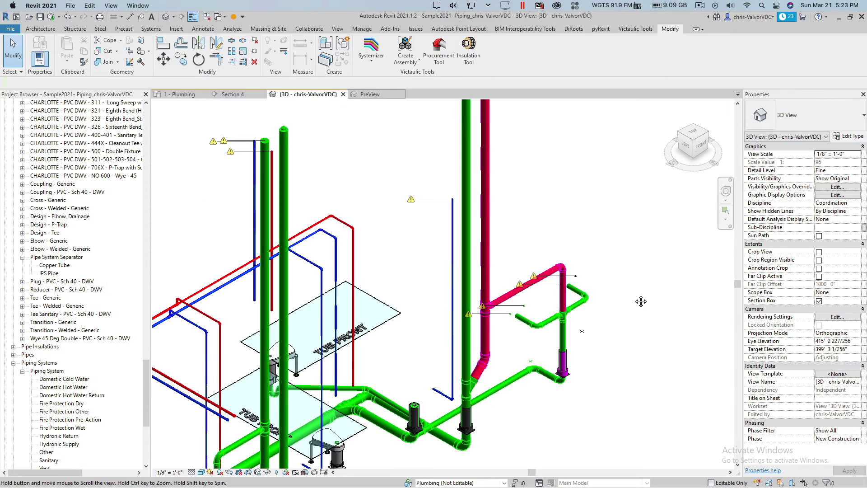
pyautogui.click(180, 95)
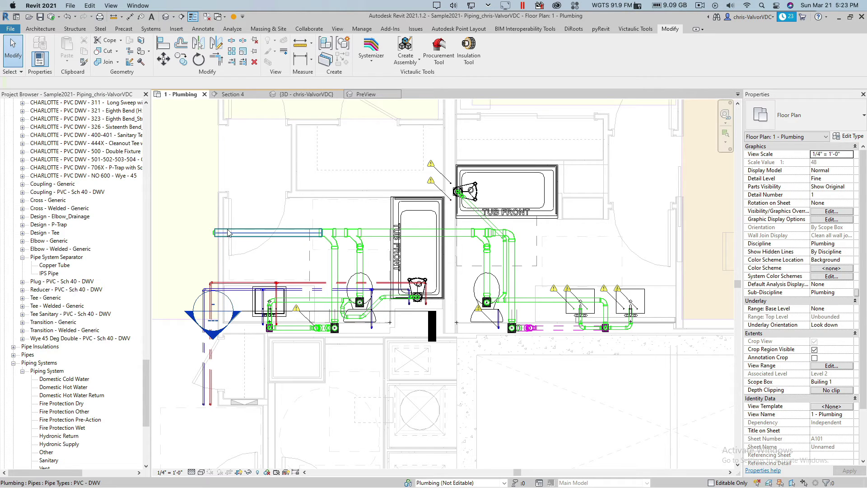
pyautogui.moveTo(281, 272); pyautogui.dragTo(292, 253, button='middle')
pyautogui.scroll(3, 274, 278)
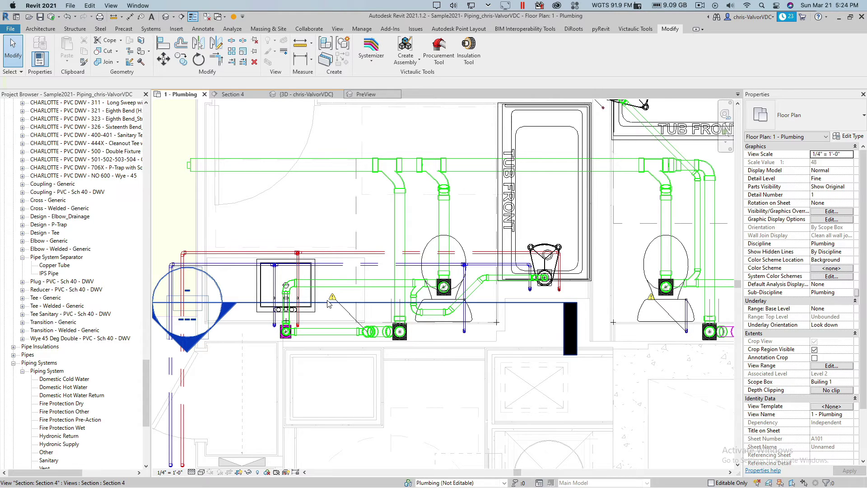
pyautogui.click(329, 304)
pyautogui.rightClick(329, 303)
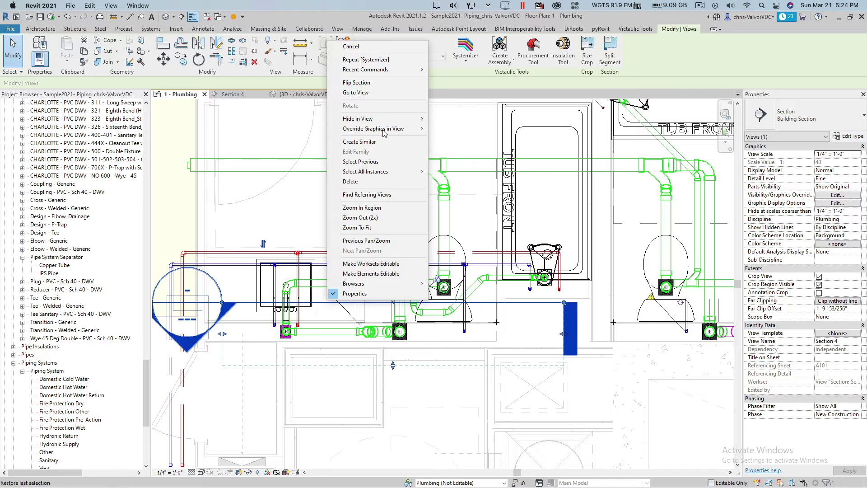
pyautogui.click(372, 97)
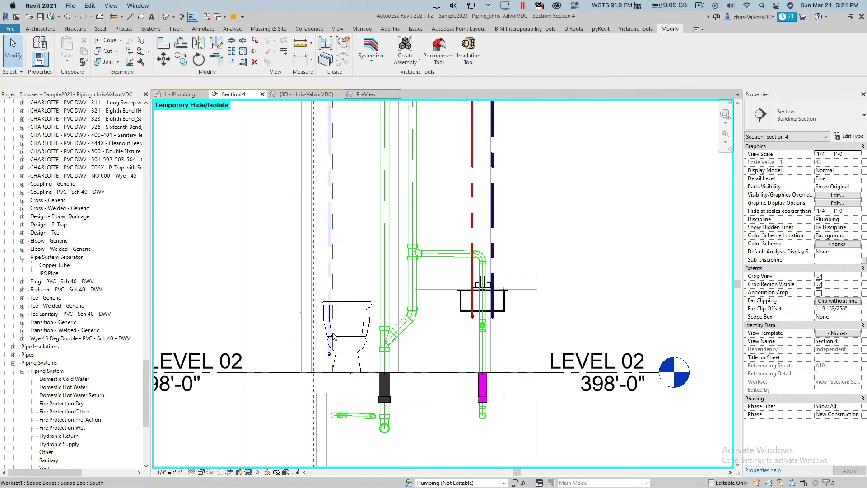
# Step: Detach the lower end of the diagonal 3" pipe from the wye beside the toilet by shortening it
pyautogui.scroll(2, 424, 321)
pyautogui.scroll(5, 368, 347)
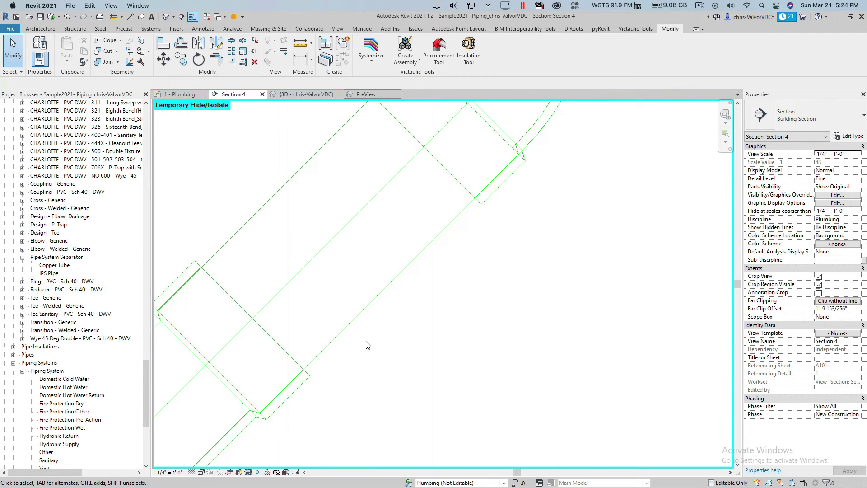
pyautogui.click(220, 359)
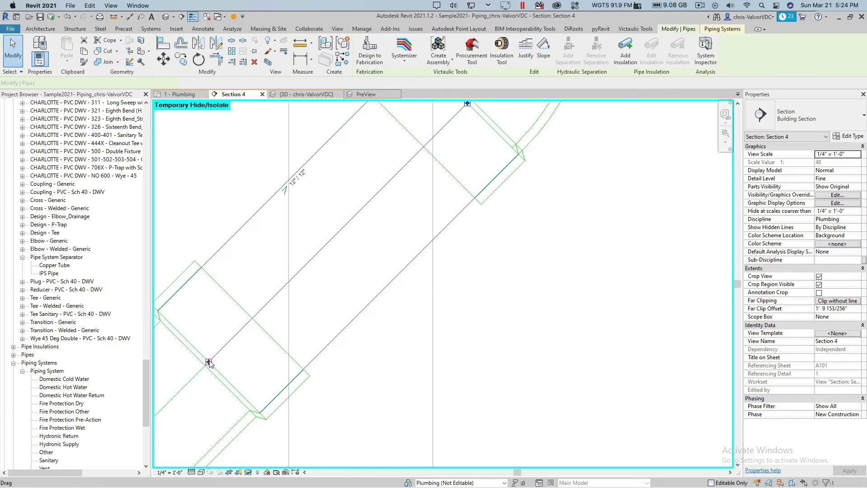
pyautogui.moveTo(292, 286); pyautogui.dragTo(300, 277)
pyautogui.scroll(-5, 299, 277)
pyautogui.scroll(-4, 330, 309)
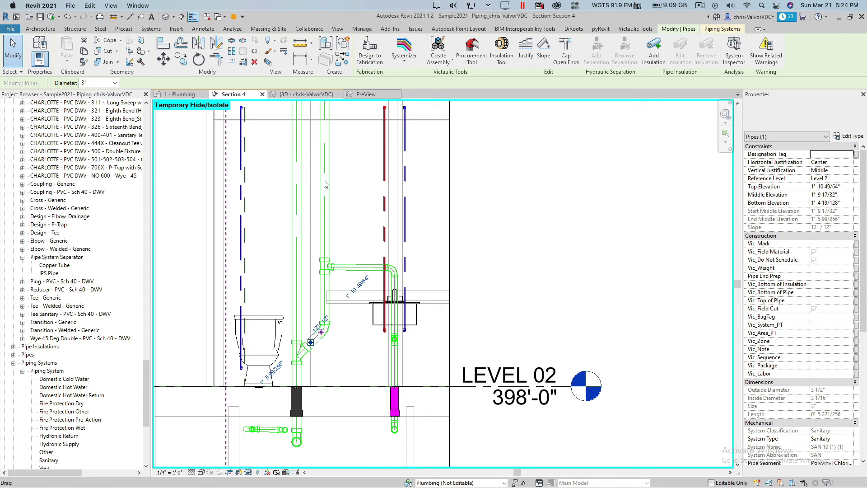
# Step: Detach the vertical 2" pipe from the sanitary tee below the sink and set its system type to Vent
pyautogui.scroll(5, 397, 327)
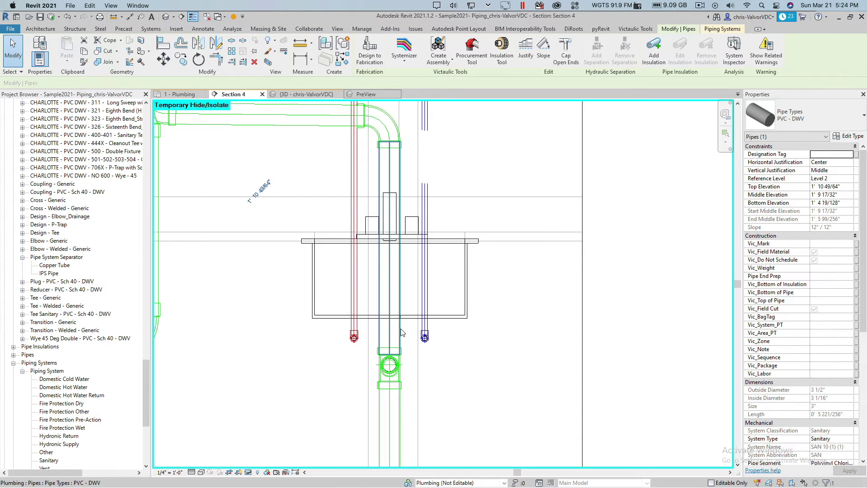
pyautogui.moveTo(389, 350); pyautogui.dragTo(389, 332)
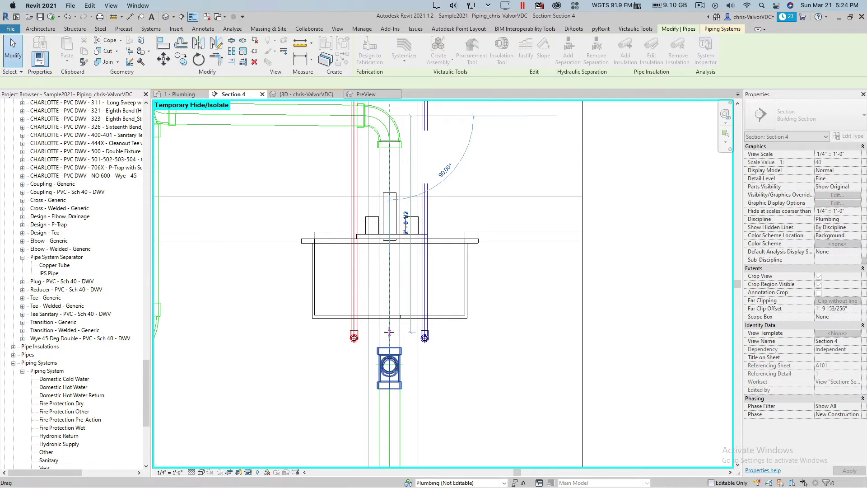
pyautogui.scroll(-1, 388, 332)
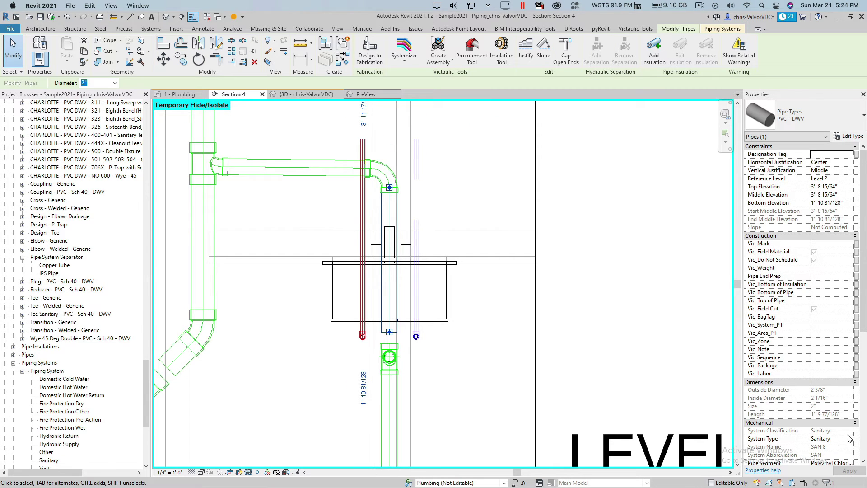
pyautogui.click(831, 438)
pyautogui.click(831, 438)
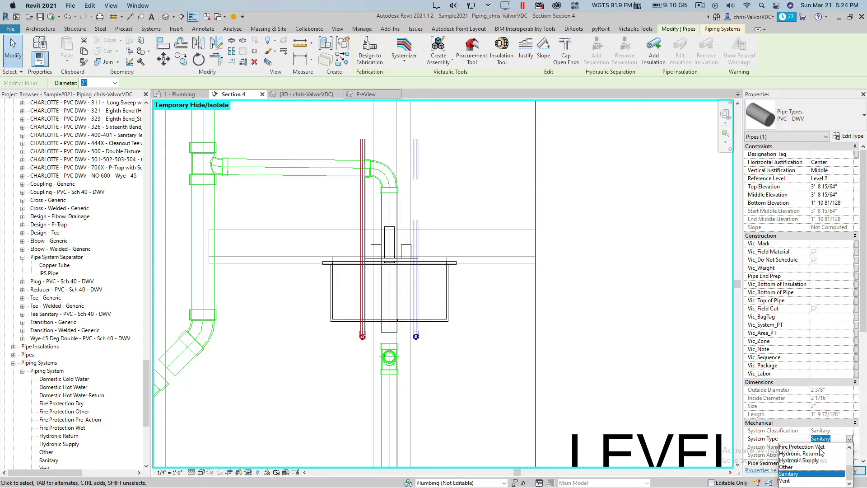
pyautogui.click(795, 480)
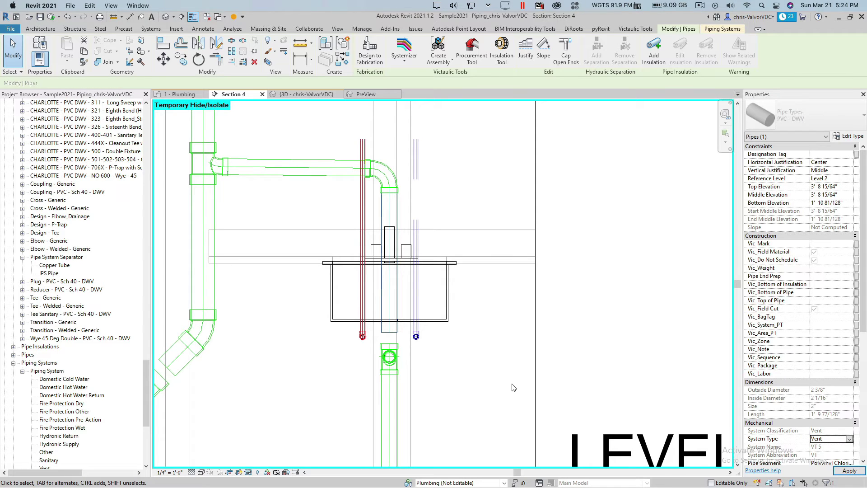
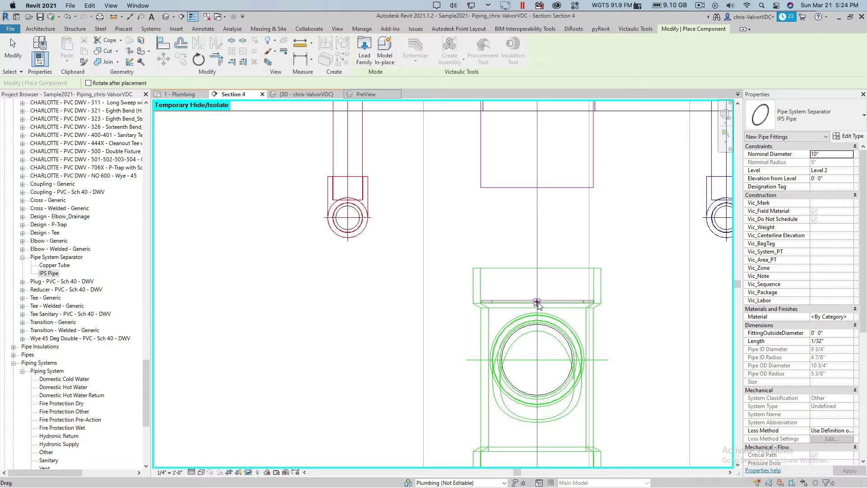
# Step: Finish placing IPS Pipe system separators and delete the stray one beside the sanitary tee
pyautogui.scroll(-2, 459, 315)
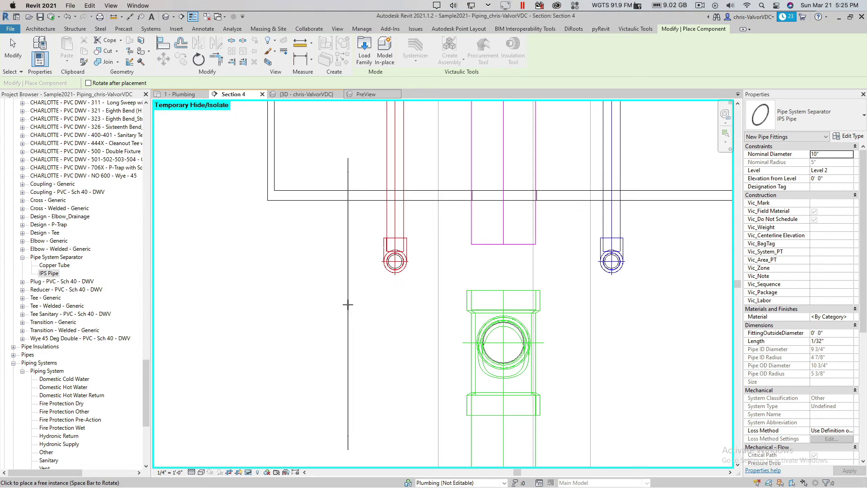
pyautogui.press('Escape')
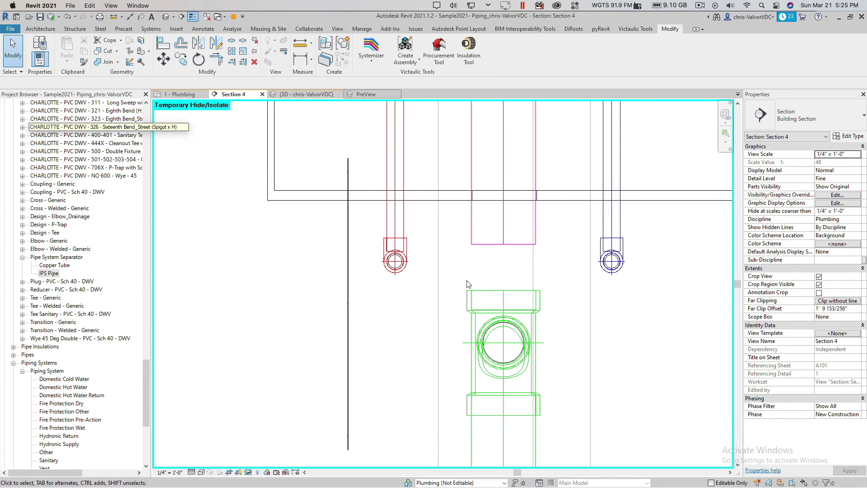
pyautogui.click(348, 331)
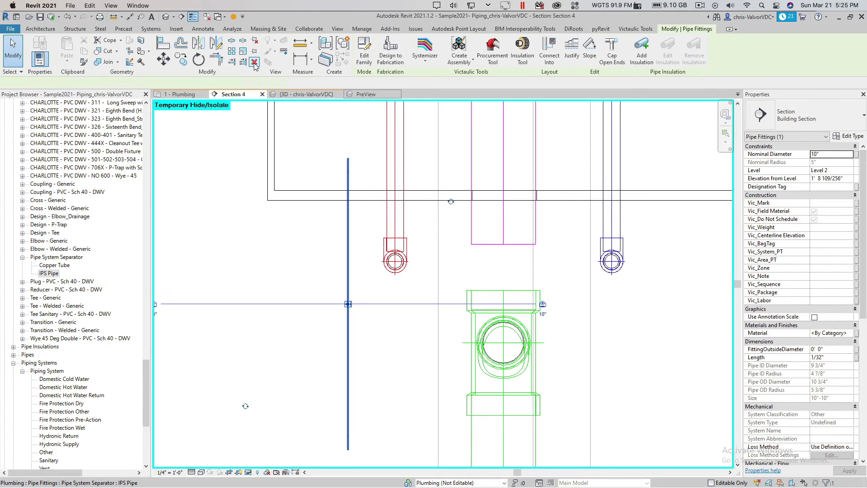
pyautogui.press('Escape')
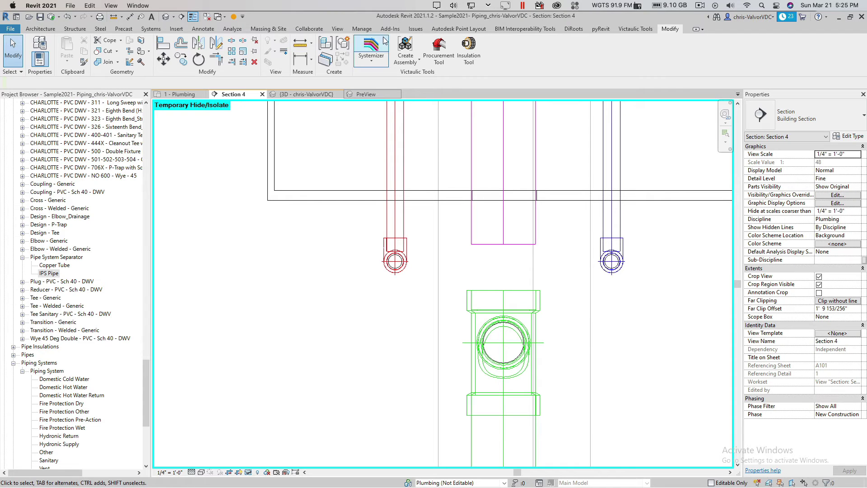
# Step: Connect the vertical vent pipe to the top of the sanitary tee below the sink with the Any Connect Tool
pyautogui.click(375, 60)
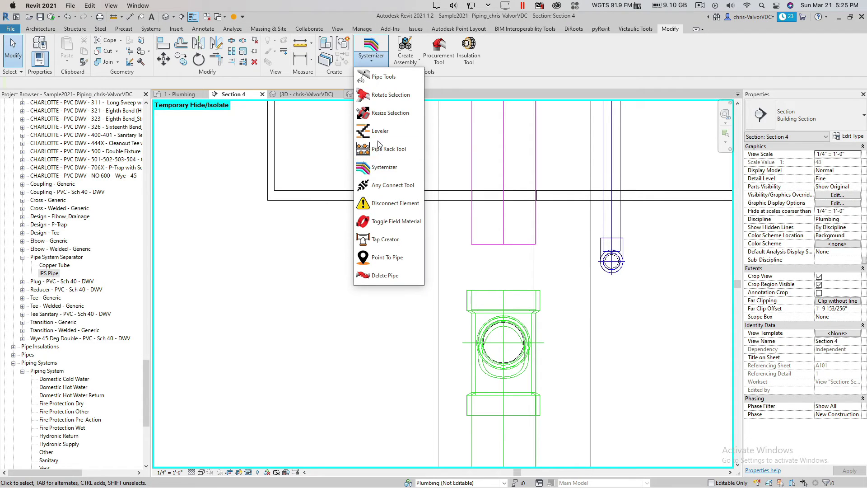
pyautogui.click(392, 184)
pyautogui.scroll(5, 523, 311)
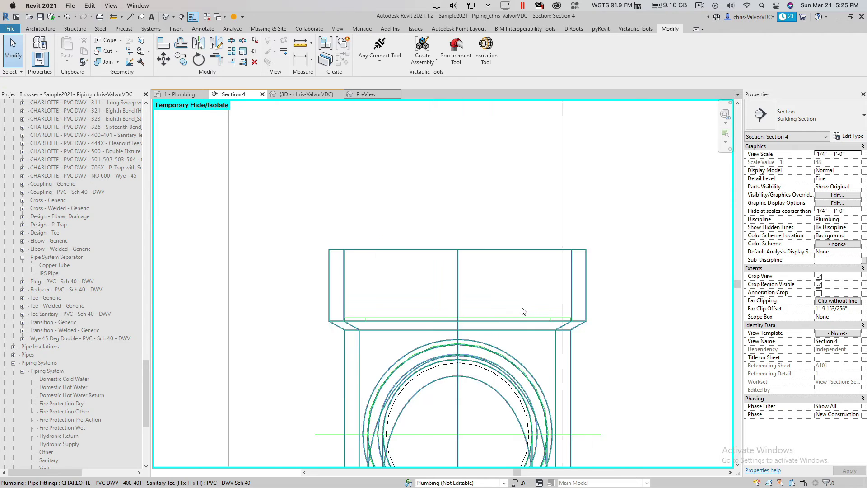
pyautogui.scroll(2, 523, 312)
pyautogui.scroll(-2, 502, 245)
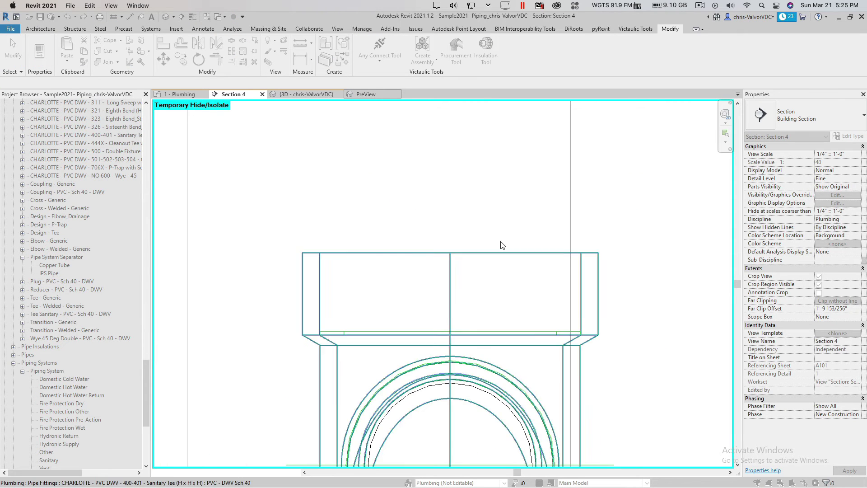
pyautogui.scroll(-2, 497, 217)
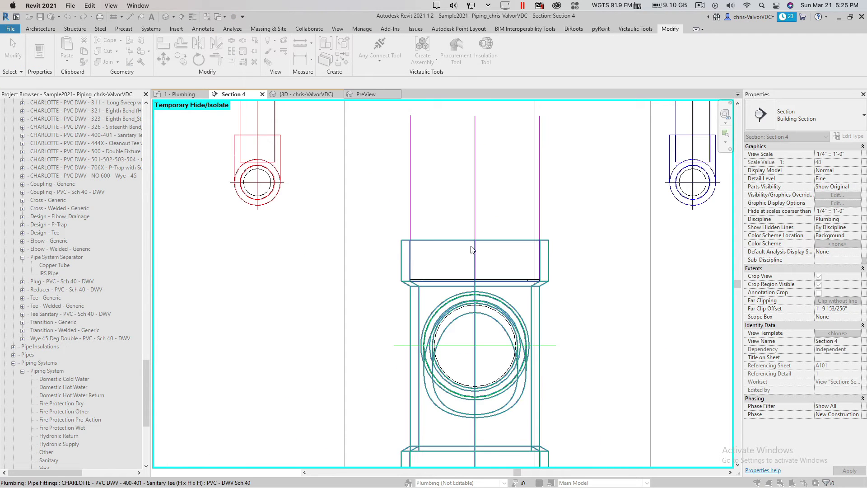
# Step: Extend the lower end of the diagonal 3" vent pipe back into the wye beside the toilet to reconnect it
pyautogui.scroll(-3, 471, 250)
pyautogui.moveTo(466, 359); pyautogui.dragTo(474, 302, button='middle')
pyautogui.scroll(1, 473, 302)
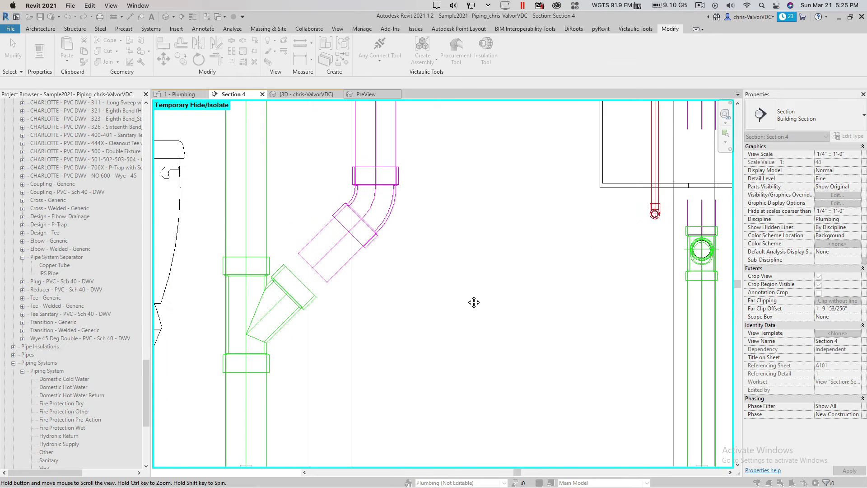
pyautogui.scroll(3, 474, 303)
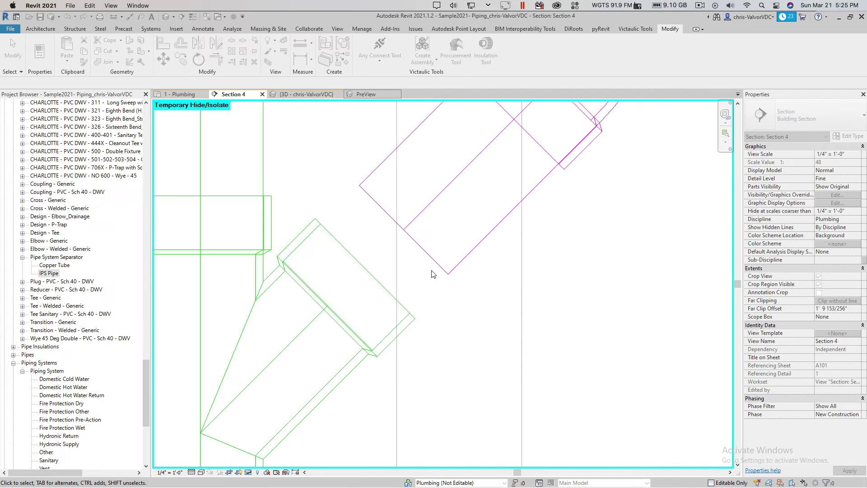
pyautogui.click(429, 258)
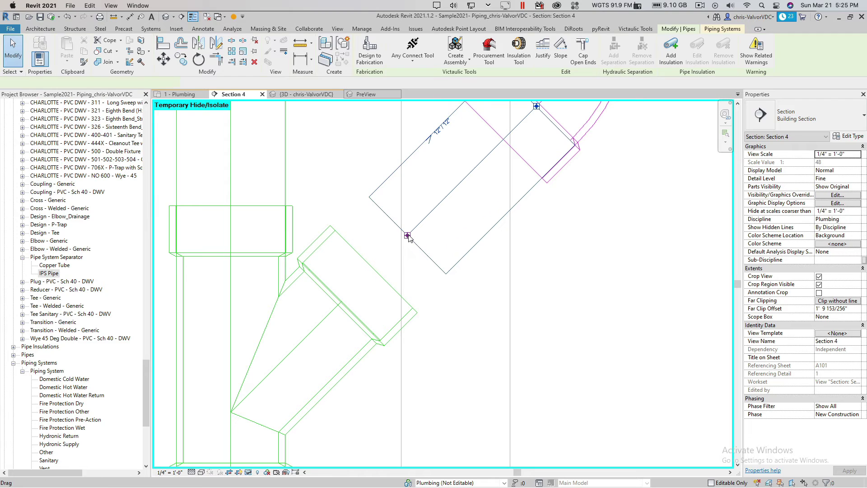
pyautogui.moveTo(407, 236); pyautogui.dragTo(342, 302)
pyautogui.scroll(-5, 343, 315)
pyautogui.press('Escape')
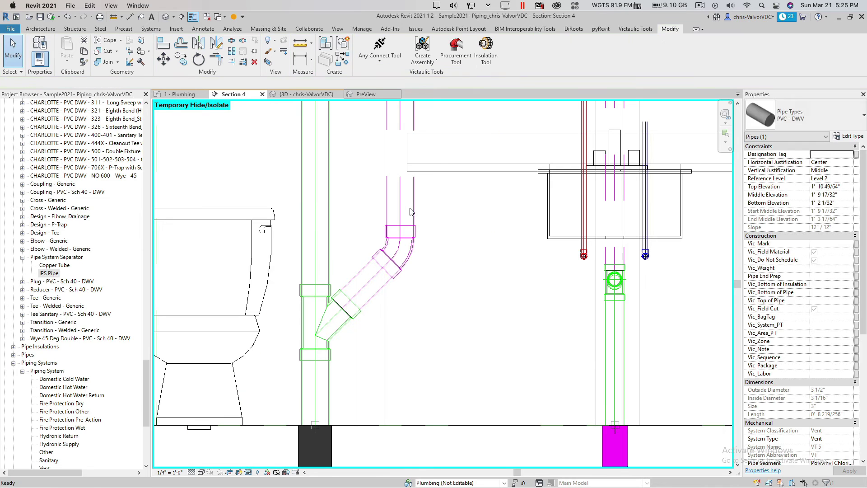
# Step: Set the system type of the vertical 3" pipe above the elbow beside the toilet to Sanitary
pyautogui.hotkey('ctrl', 'Left')
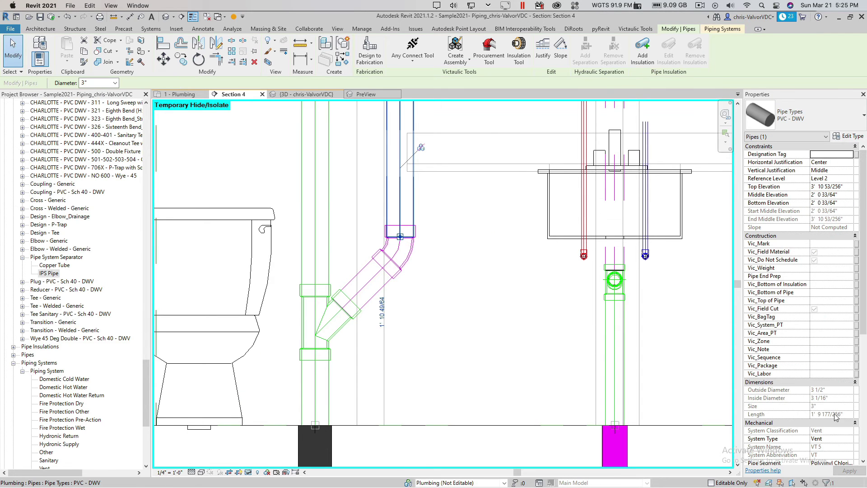
pyautogui.click(847, 441)
pyautogui.click(849, 438)
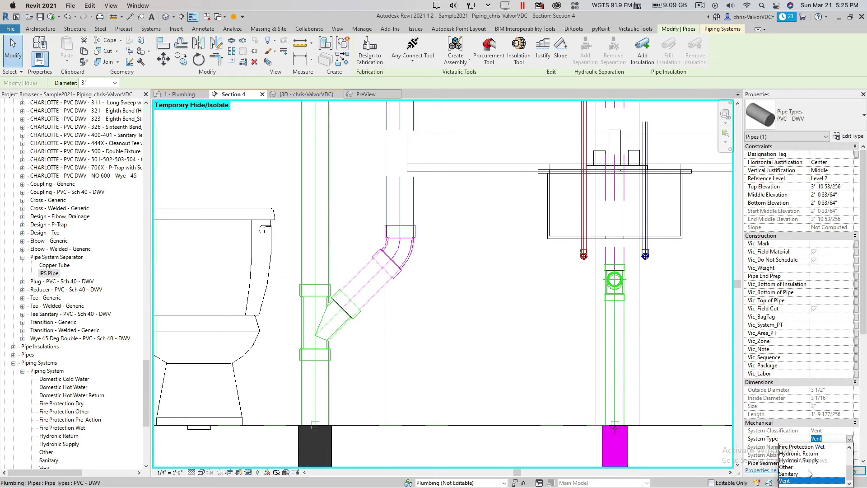
pyautogui.click(803, 477)
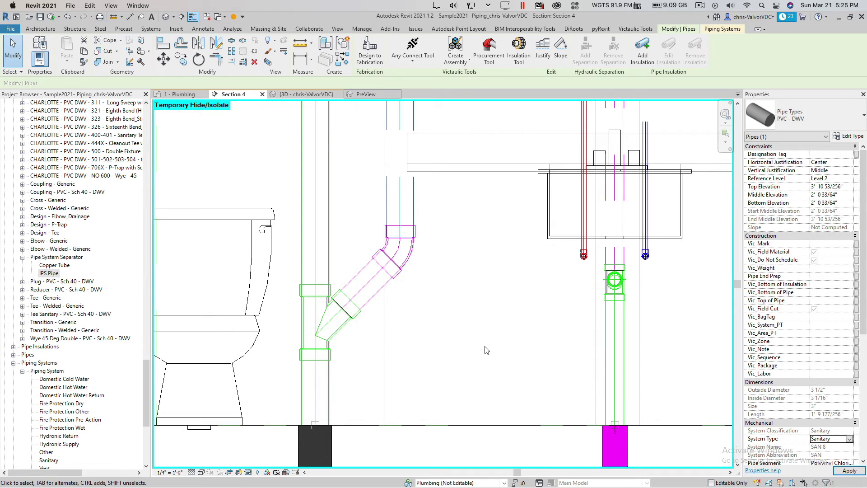
# Step: Set the vertical 3" pipe's system type back to Vent and deselect it
pyautogui.click(847, 439)
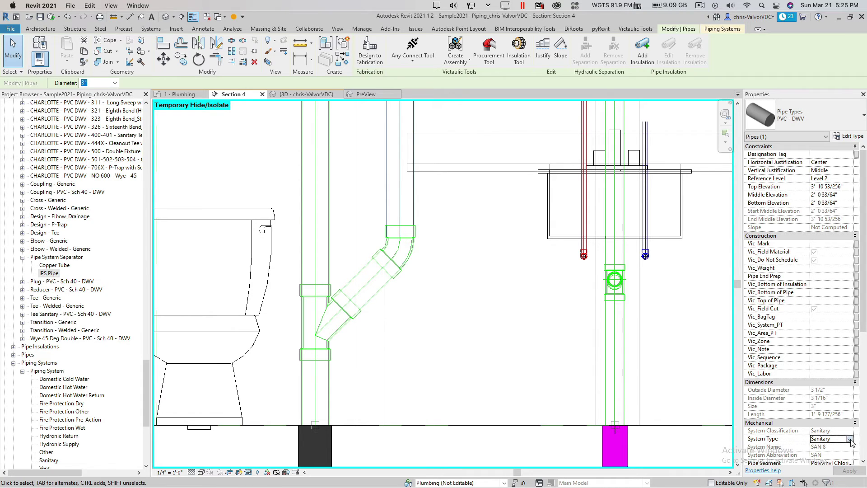
pyautogui.click(850, 438)
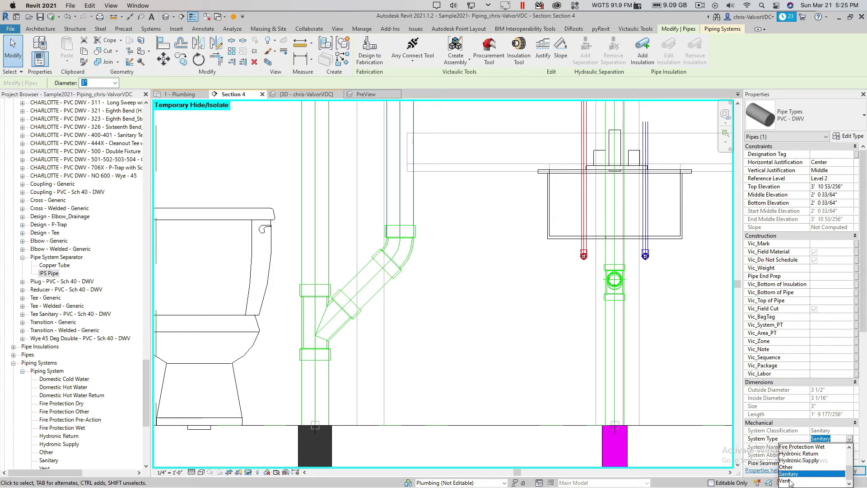
pyautogui.click(791, 484)
pyautogui.click(525, 314)
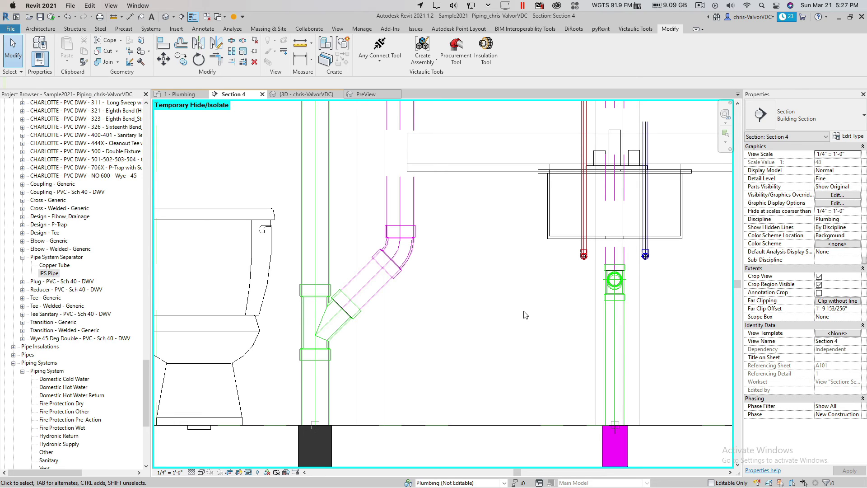
# Step: Set the section view's detail level to Medium and inspect the single-line pipe runs up to the level above
pyautogui.click(191, 472)
pyautogui.click(201, 463)
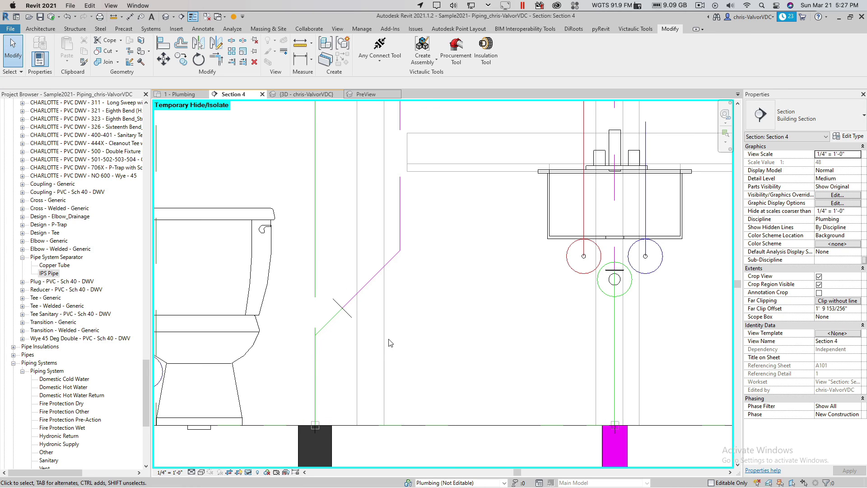
pyautogui.scroll(-2, 374, 334)
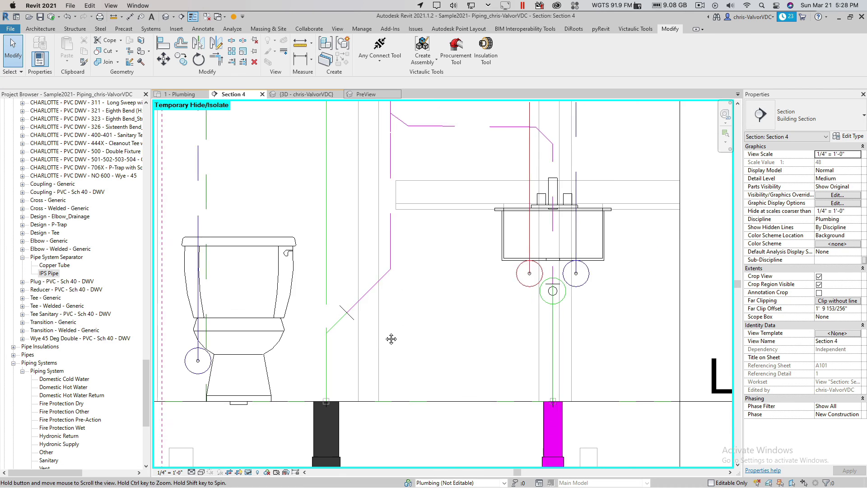
pyautogui.moveTo(386, 306); pyautogui.dragTo(366, 455, button='middle')
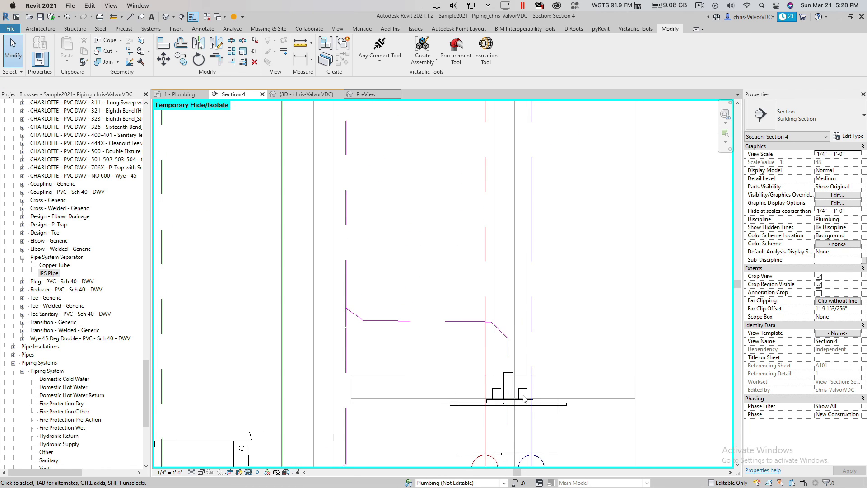
pyautogui.scroll(-2, 508, 361)
pyautogui.scroll(5, 420, 300)
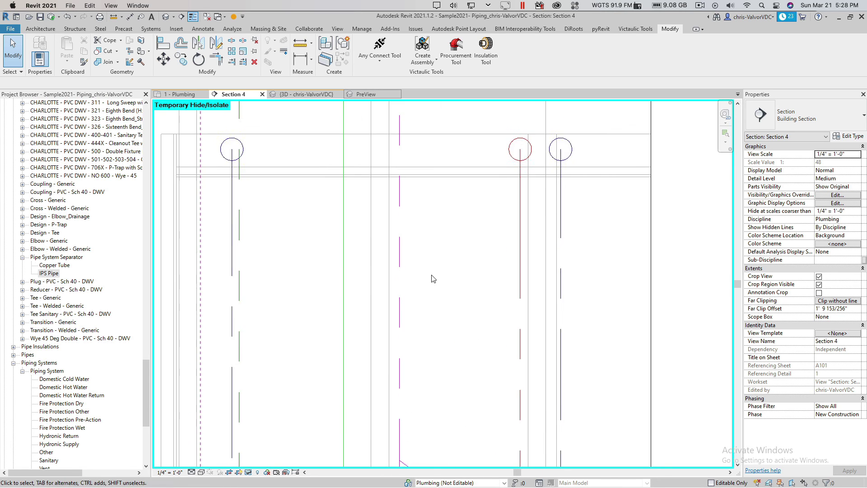
pyautogui.scroll(3, 456, 285)
# Step: Switch to the 1 - Plumbing floor plan and turn off thin lines so actual line weights are displayed
pyautogui.click(156, 94)
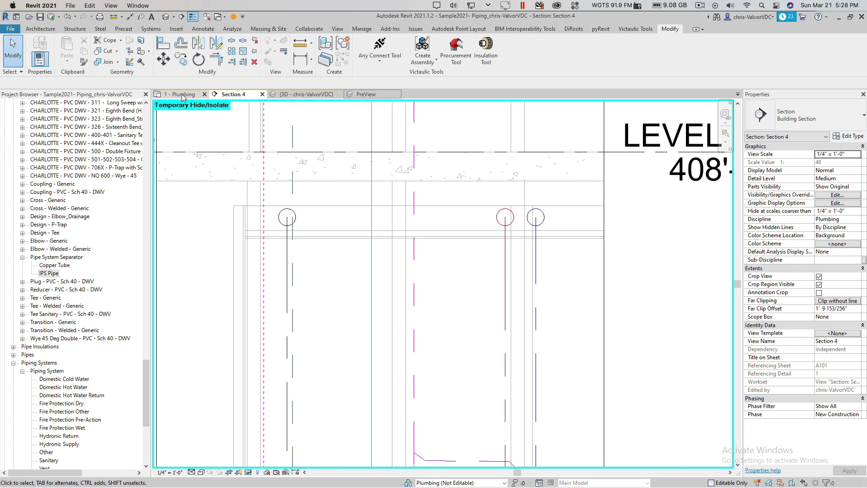
pyautogui.scroll(4, 440, 308)
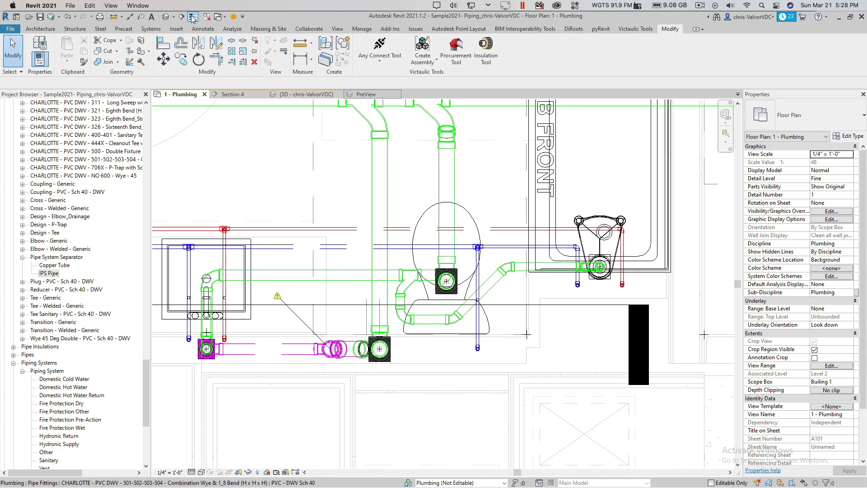
pyautogui.press('t')
pyautogui.press('l')
pyautogui.scroll(-2, 480, 293)
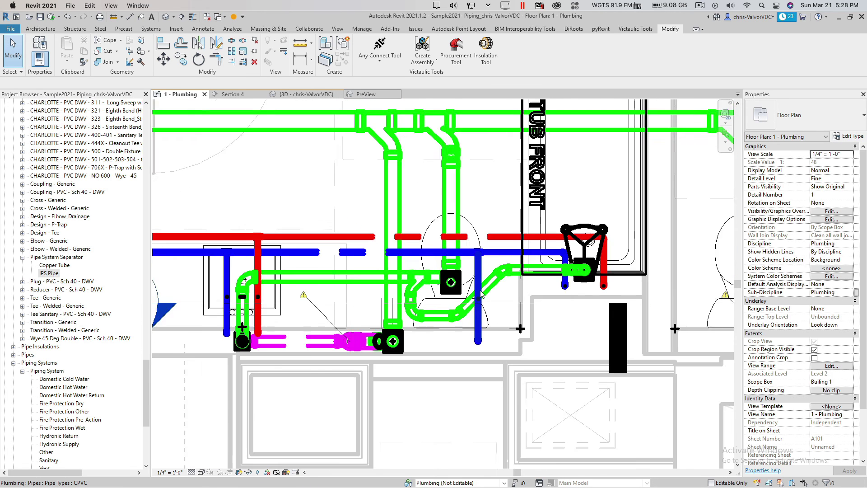
# Step: Set the floor plan's detail level to Medium for the bathroom piping
pyautogui.scroll(-2, 482, 296)
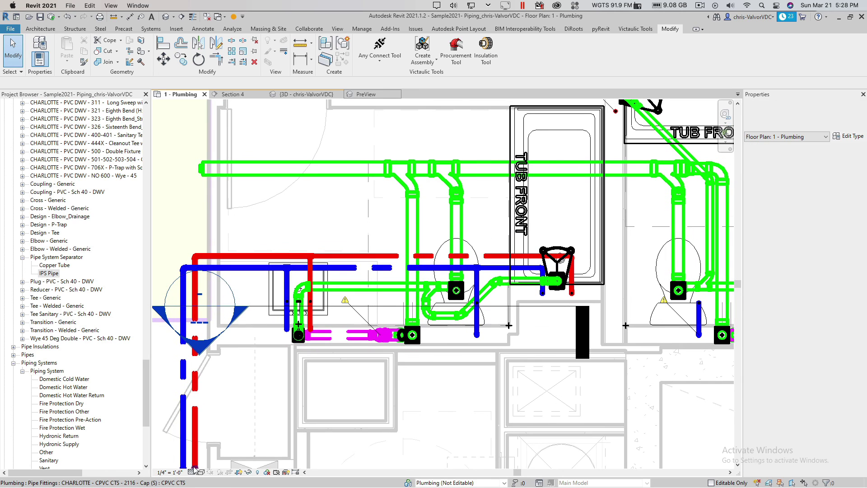
pyautogui.click(191, 473)
pyautogui.click(203, 461)
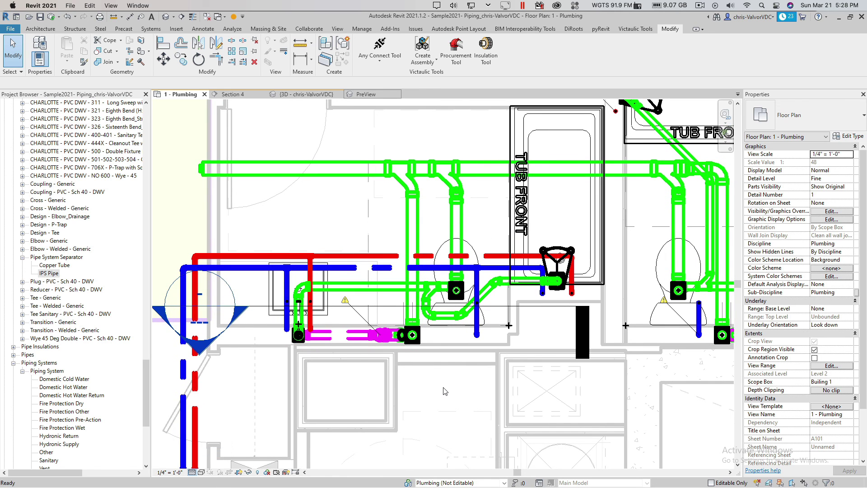